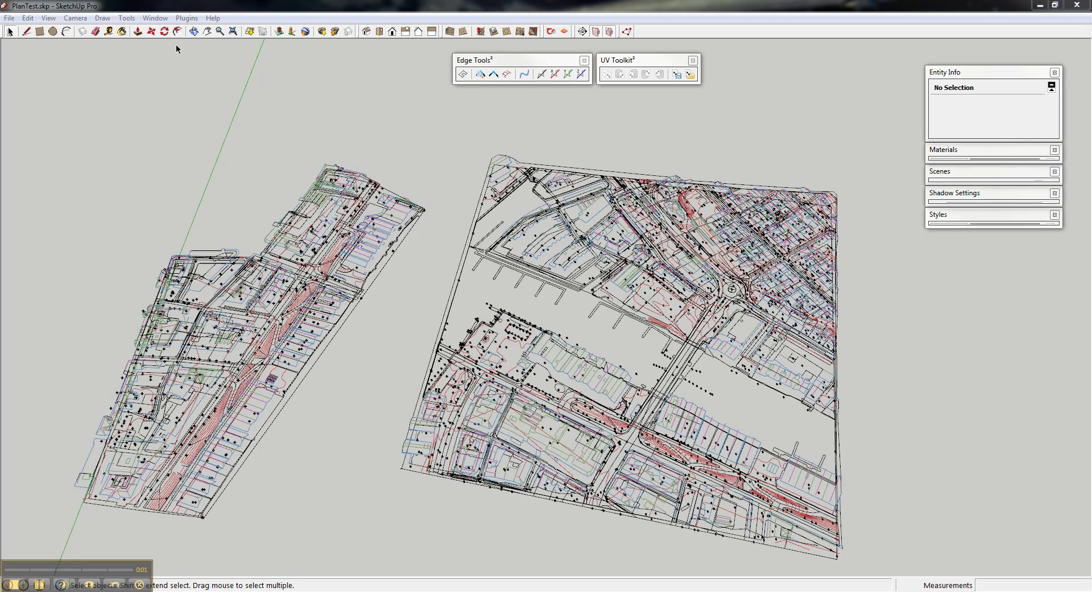
# Browse the Plugins menu and close it without running a command.
pyautogui.click(189, 18)
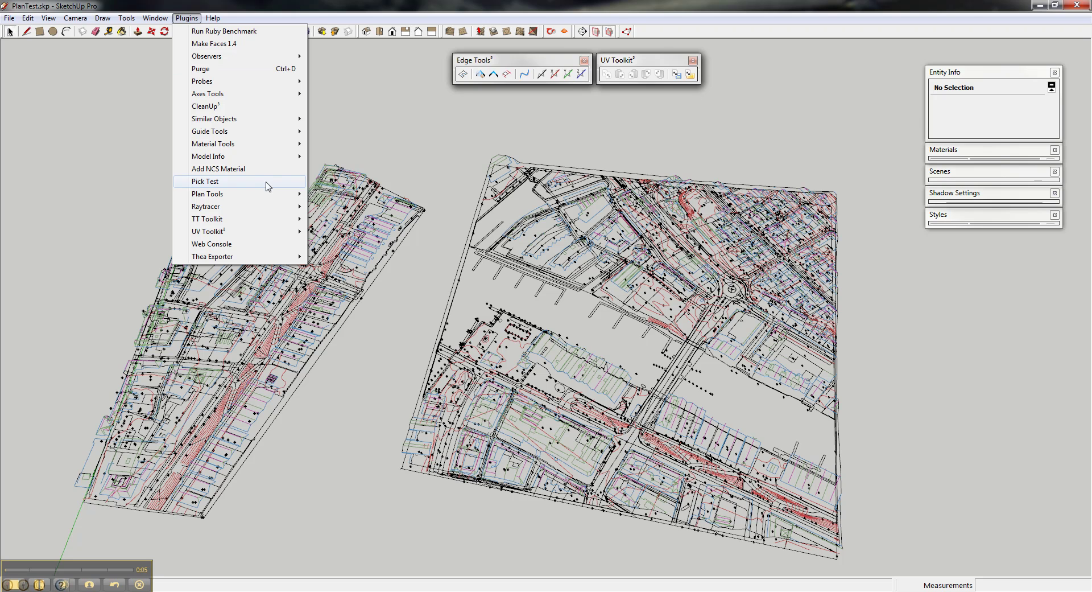
pyautogui.moveTo(254, 195)
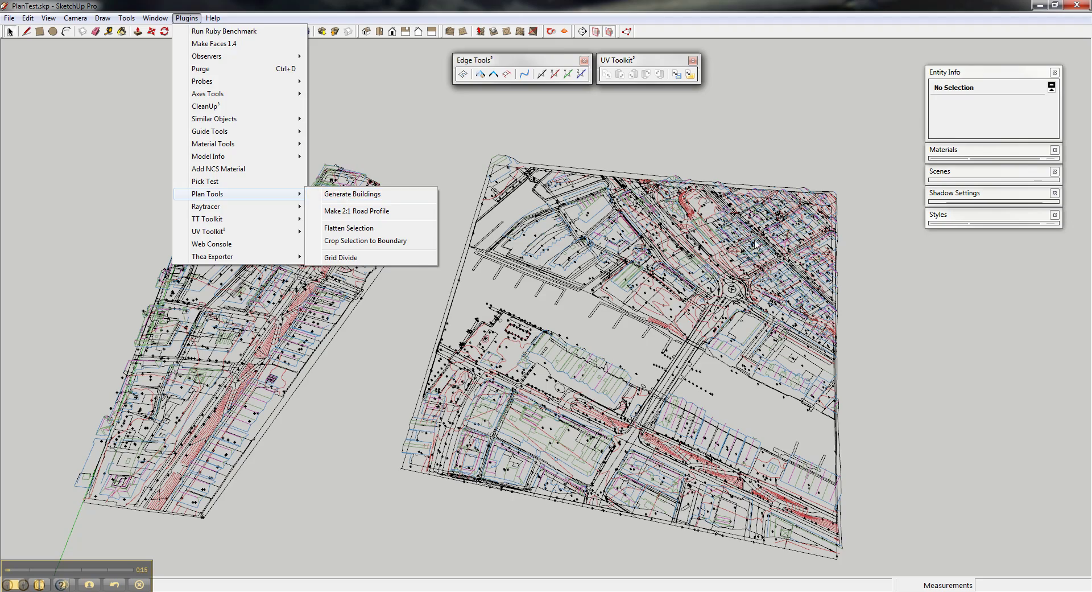
pyautogui.click(714, 165)
# Orbit and zoom around both site plans and the roundabout area to inspect the linework.
pyautogui.moveTo(715, 421); pyautogui.dragTo(765, 282, button='middle')
pyautogui.scroll(5, 762, 284)
pyautogui.scroll(-6, 762, 284)
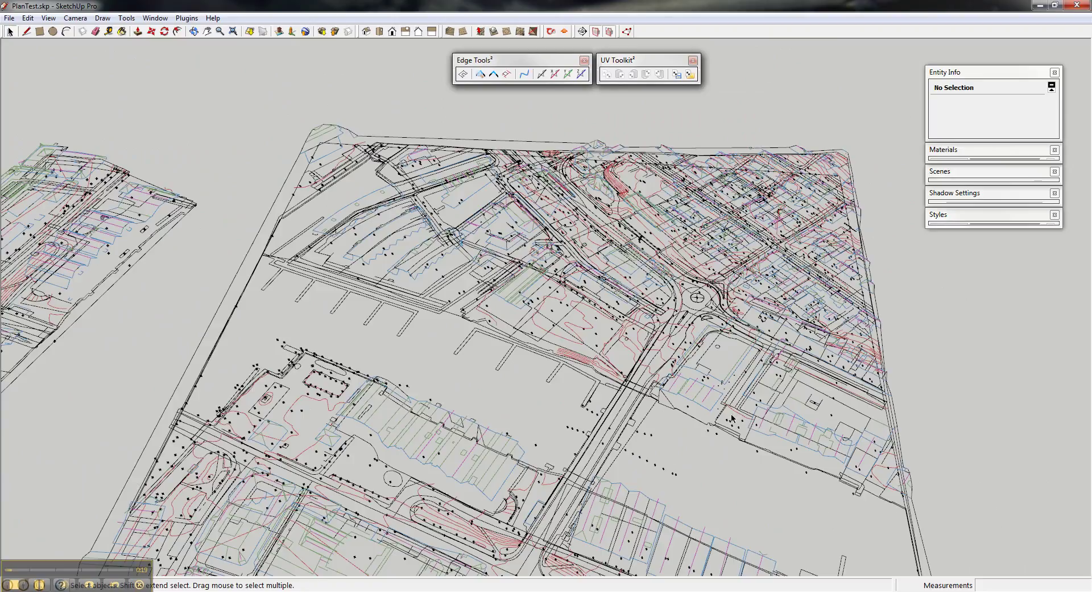
pyautogui.moveTo(731, 418); pyautogui.dragTo(694, 326, button='middle')
pyautogui.scroll(-4, 694, 324)
pyautogui.scroll(4, 622, 431)
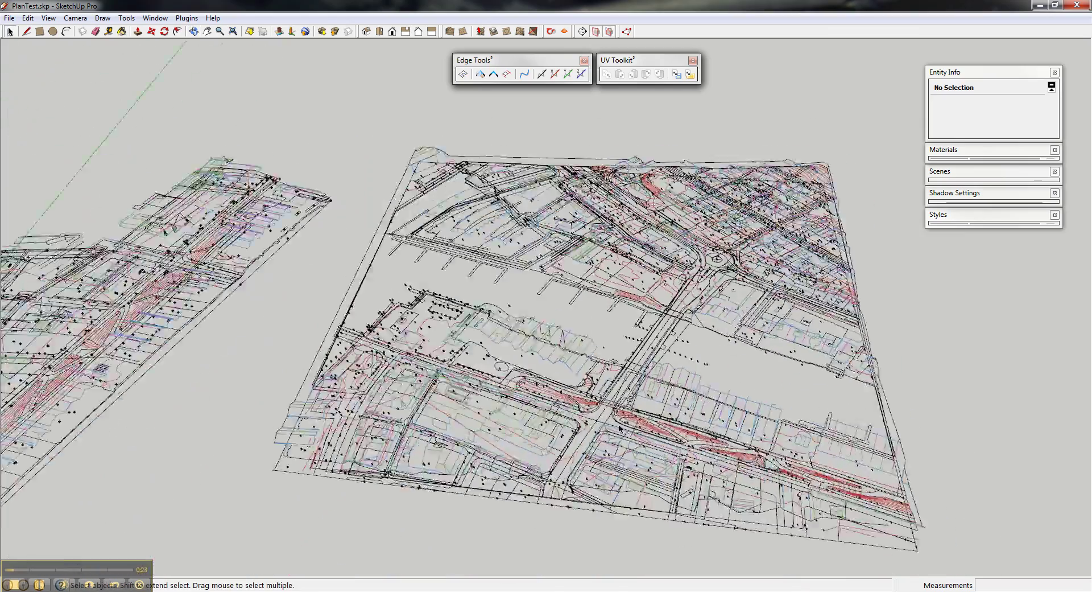
pyautogui.moveTo(486, 364); pyautogui.dragTo(551, 386, button='middle')
pyautogui.scroll(3, 552, 387)
pyautogui.scroll(-5, 552, 384)
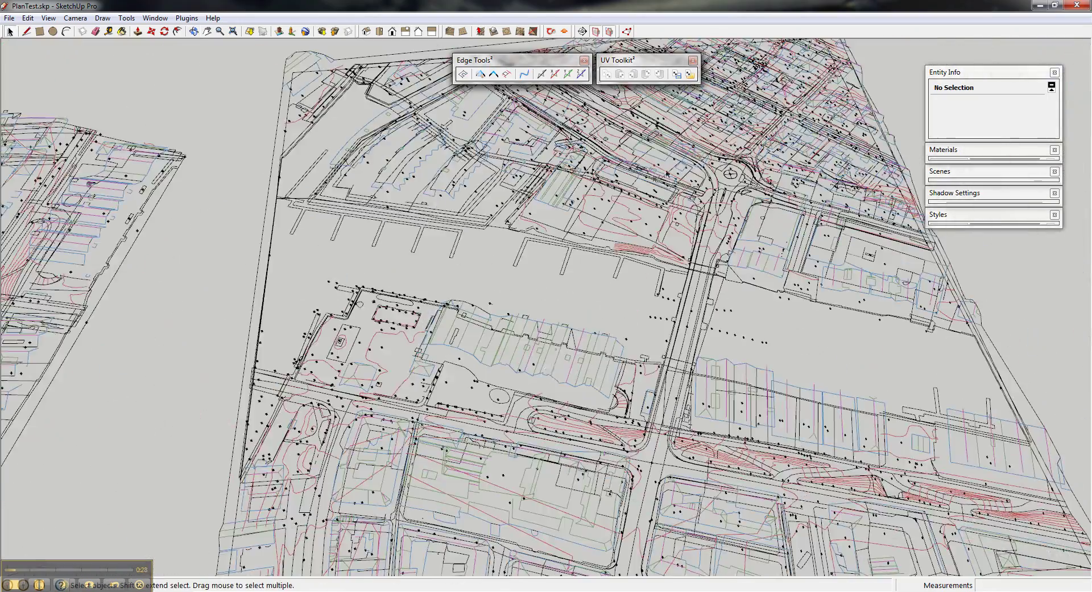
pyautogui.moveTo(667, 172); pyautogui.dragTo(762, 152, button='middle')
pyautogui.scroll(5, 762, 153)
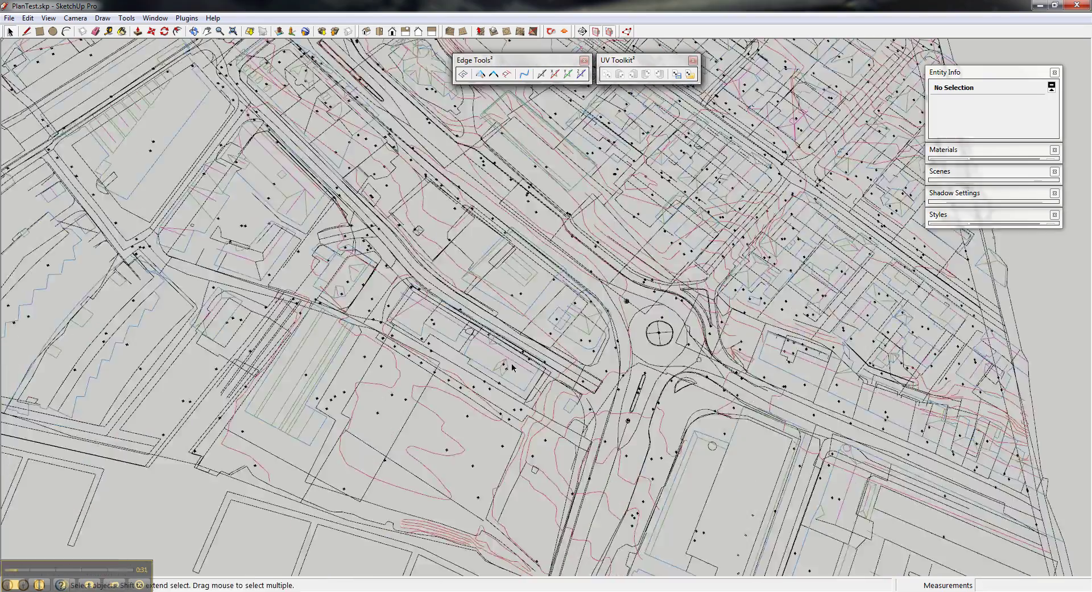
pyautogui.moveTo(511, 363); pyautogui.dragTo(575, 322, button='middle')
pyautogui.scroll(-10, 574, 317)
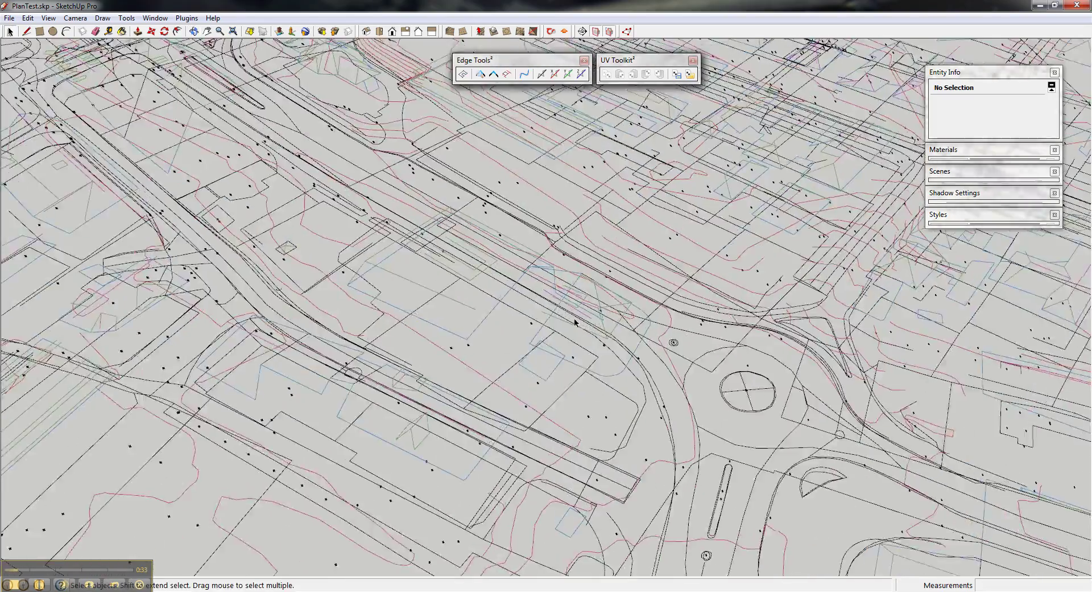
pyautogui.scroll(10, 503, 367)
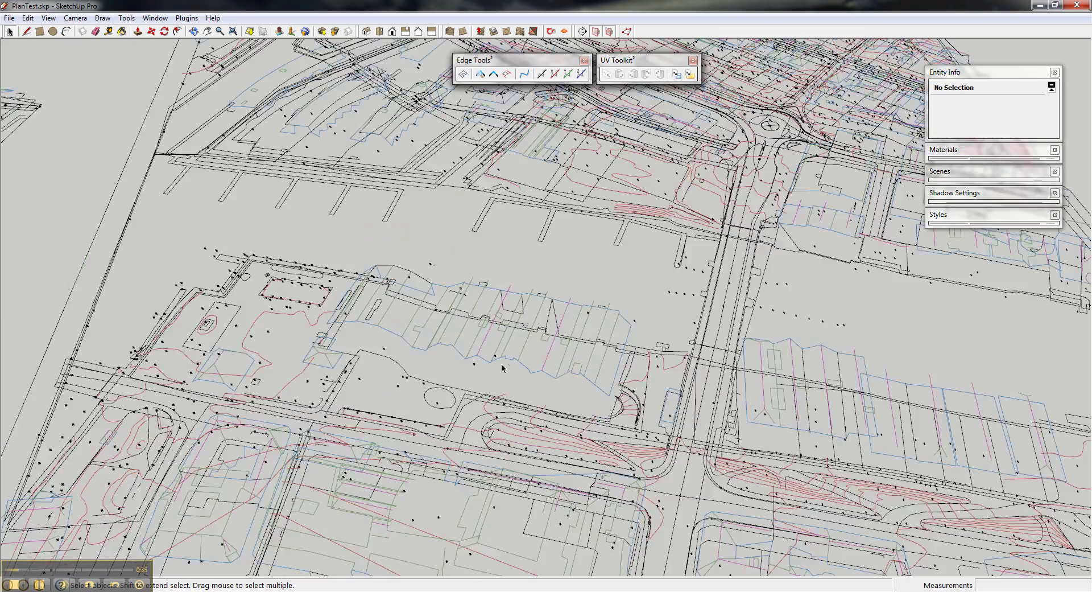
pyautogui.scroll(-6, 496, 355)
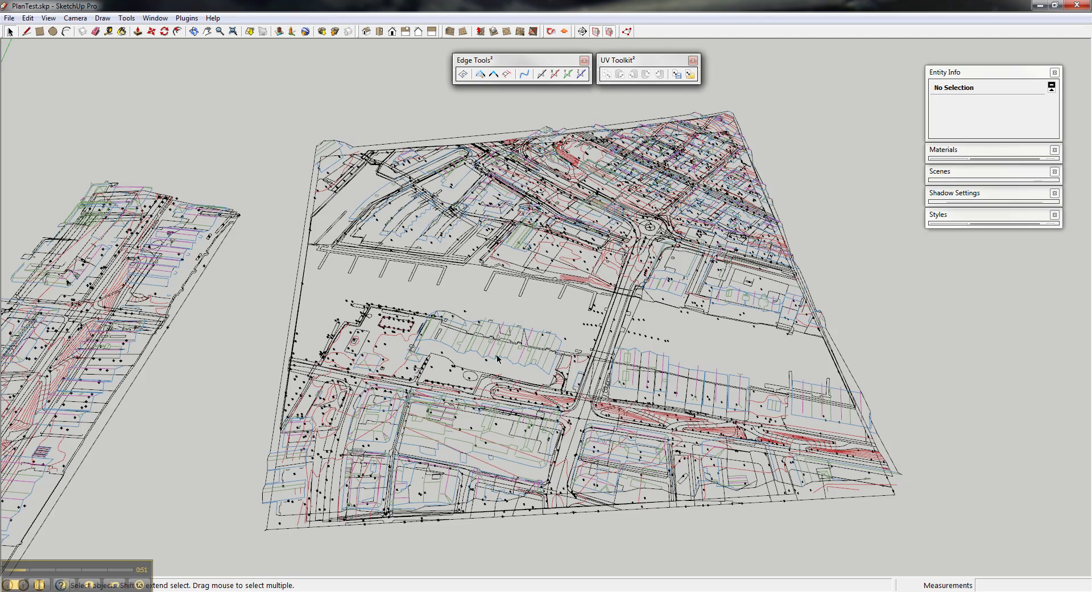
pyautogui.moveTo(476, 350); pyautogui.dragTo(458, 390, button='middle')
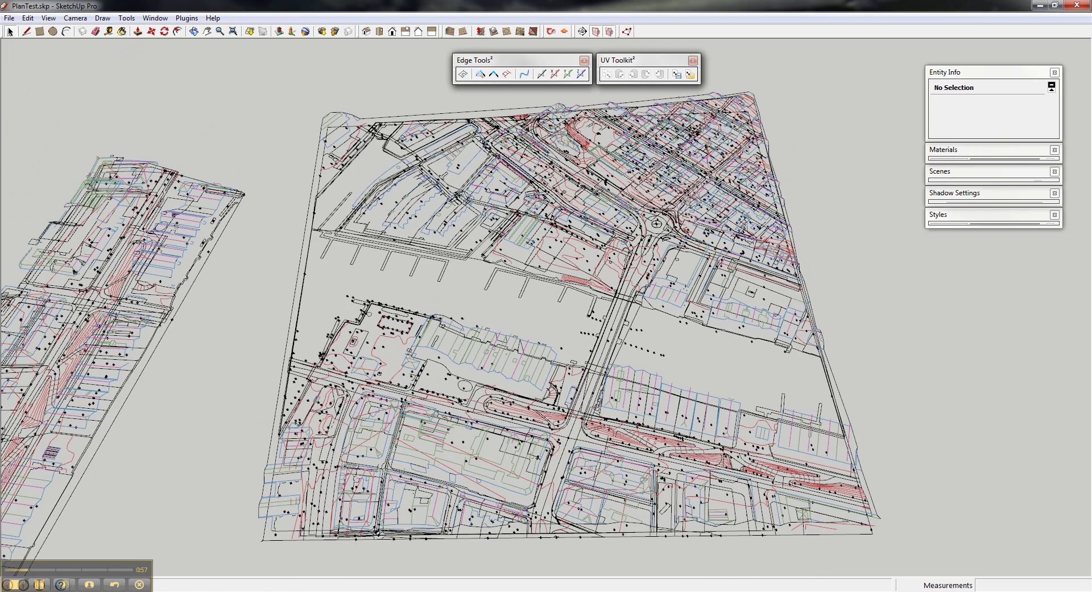
# Show the Layers window with Layer0 and the numbered LAYER_ layers, moved down-right and narrowed.
pyautogui.click(154, 19)
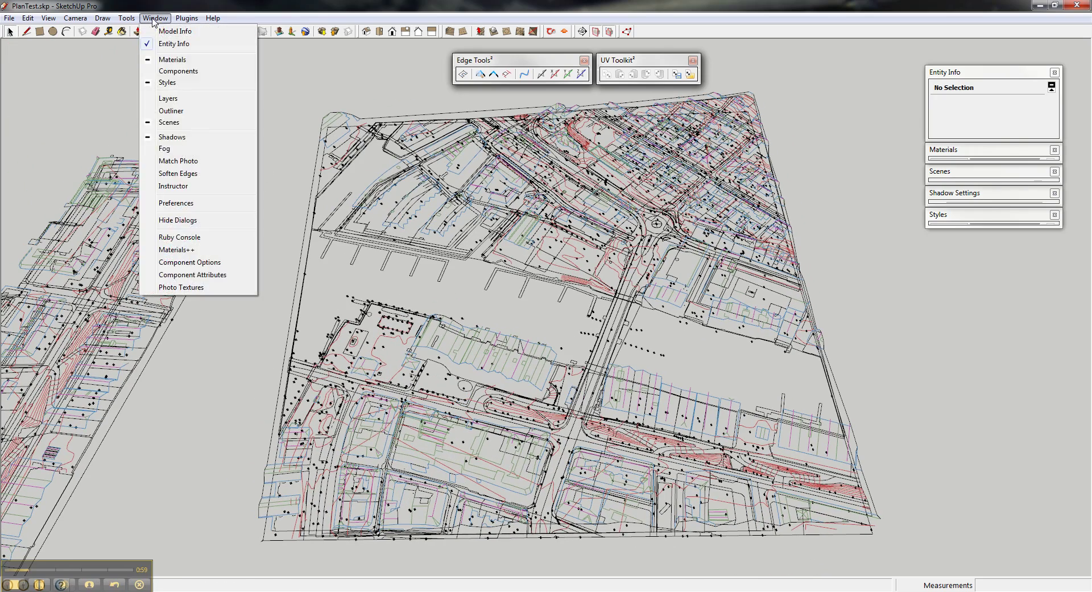
pyautogui.click(184, 98)
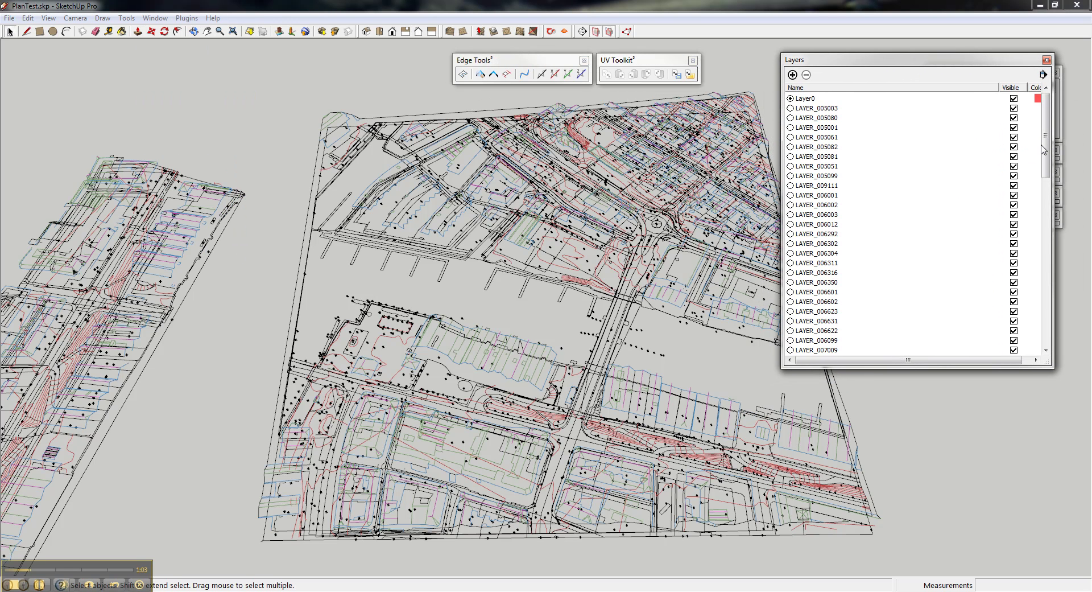
pyautogui.moveTo(1043, 149); pyautogui.dragTo(1035, 109)
pyautogui.moveTo(885, 64); pyautogui.dragTo(901, 244)
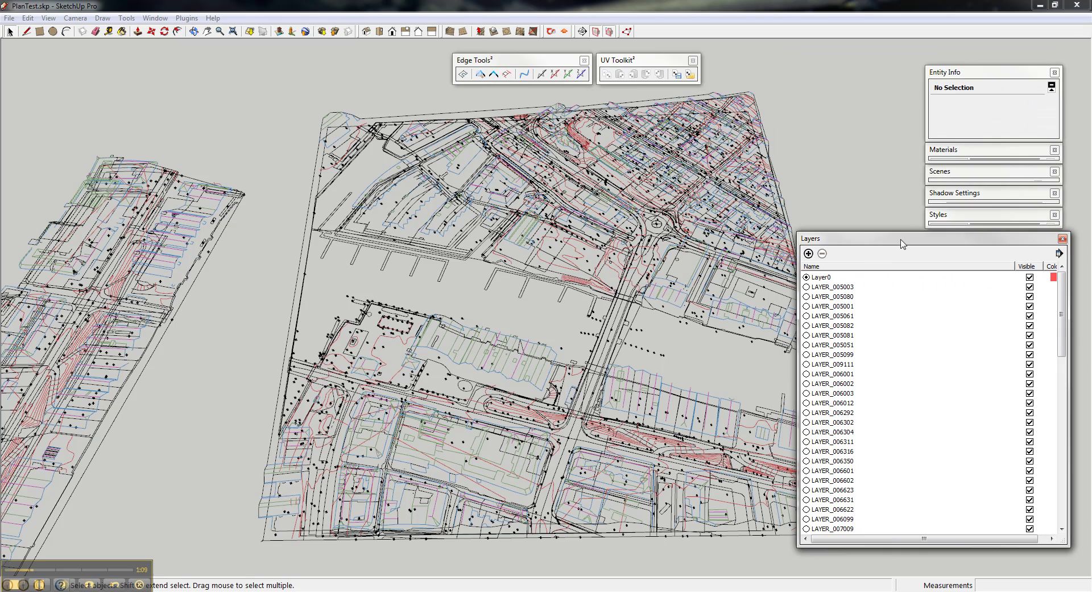
pyautogui.moveTo(798, 268); pyautogui.dragTo(881, 267)
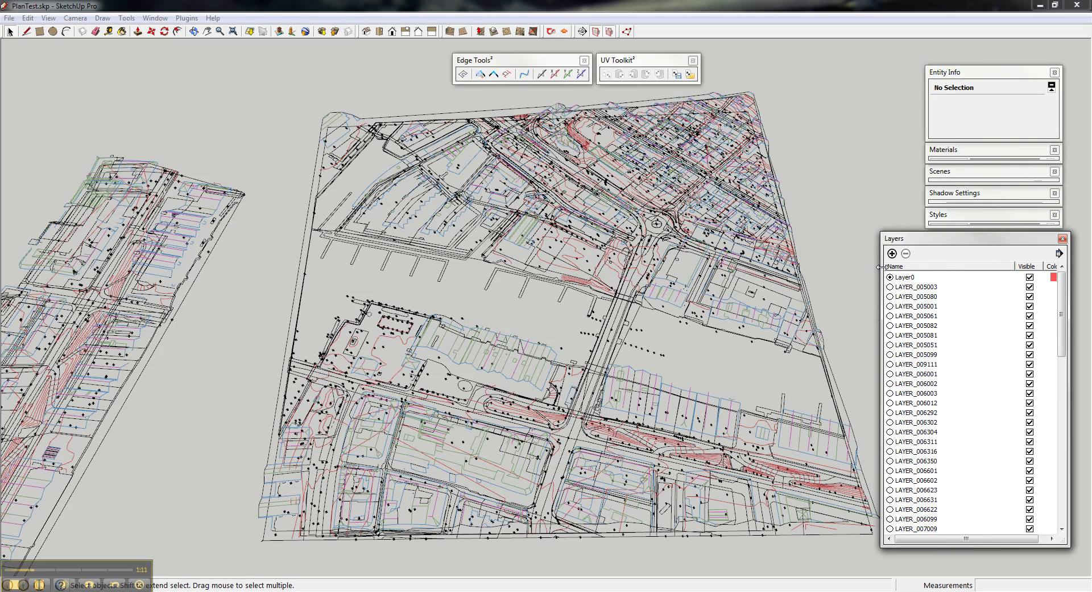
pyautogui.moveTo(707, 502); pyautogui.dragTo(726, 449, button='middle')
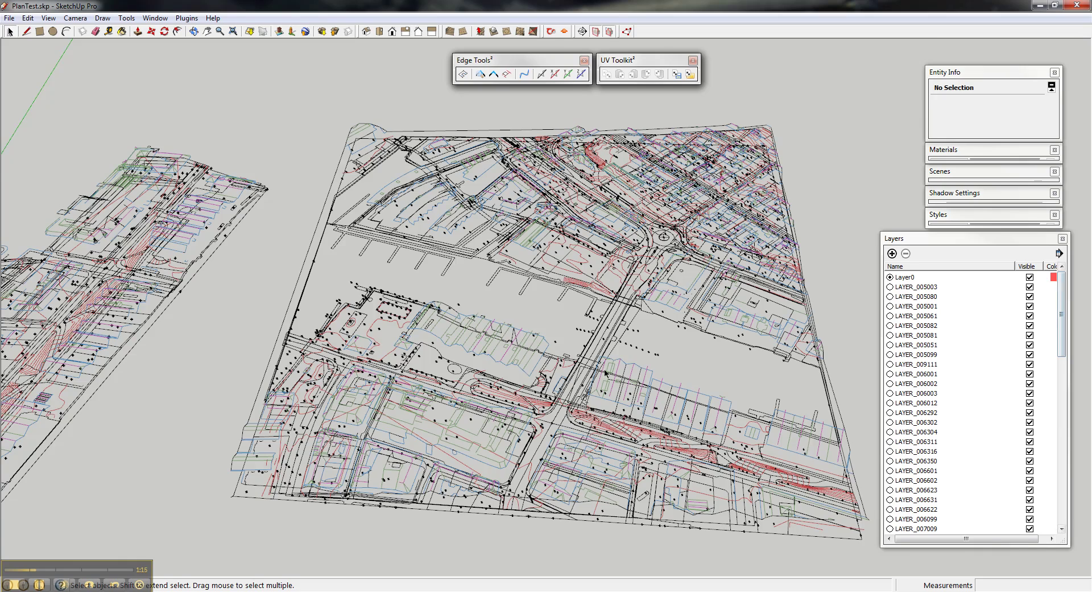
pyautogui.scroll(8, 555, 411)
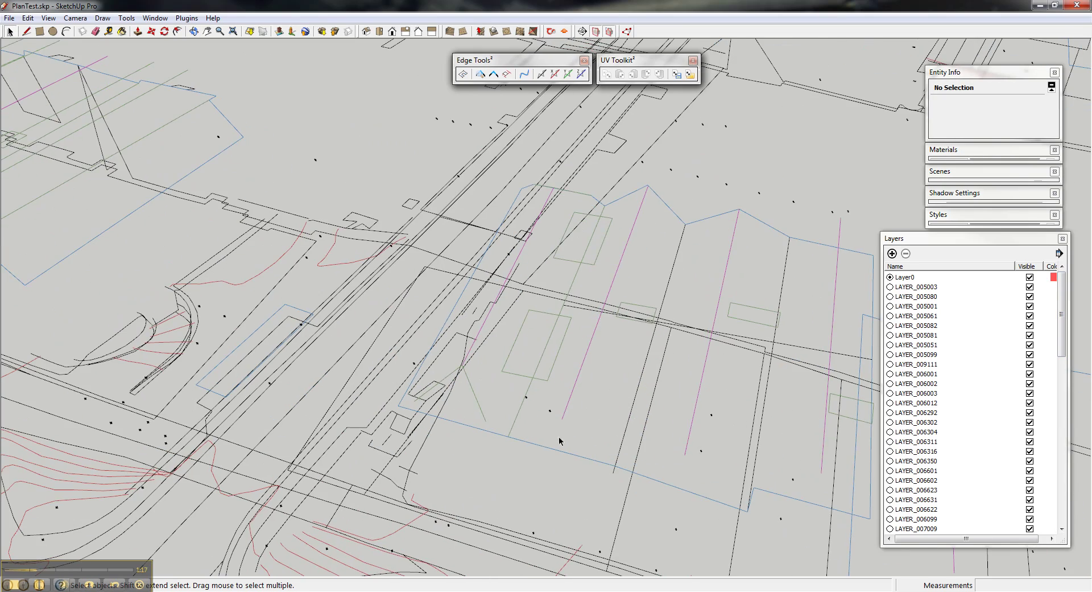
# Check the layers of two magenta building edges, then deselect and zoom to the whole site.
pyautogui.click(577, 377)
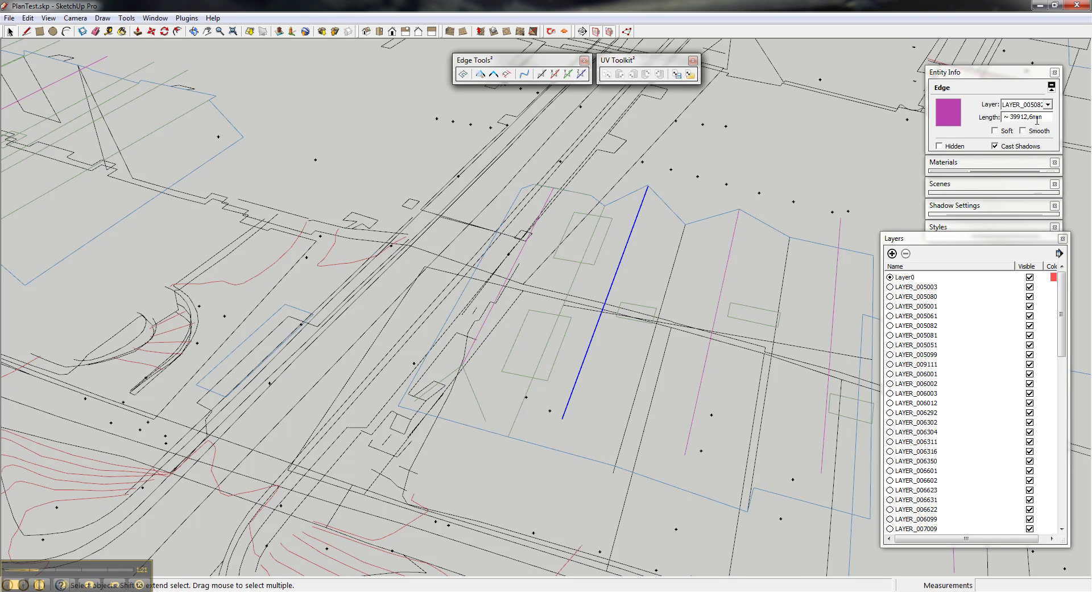
pyautogui.click(525, 397)
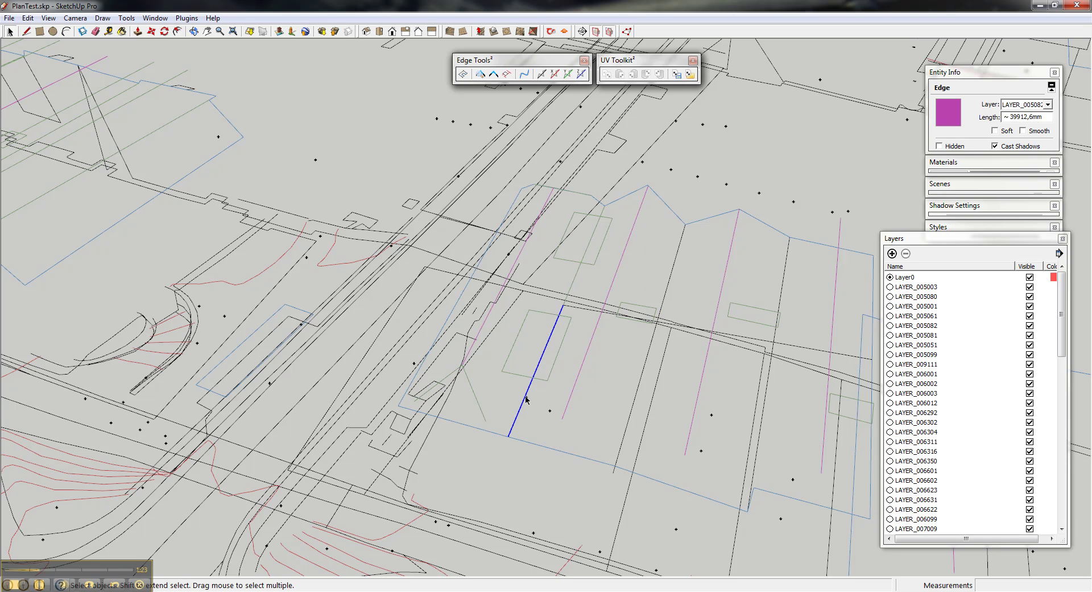
pyautogui.click(585, 410)
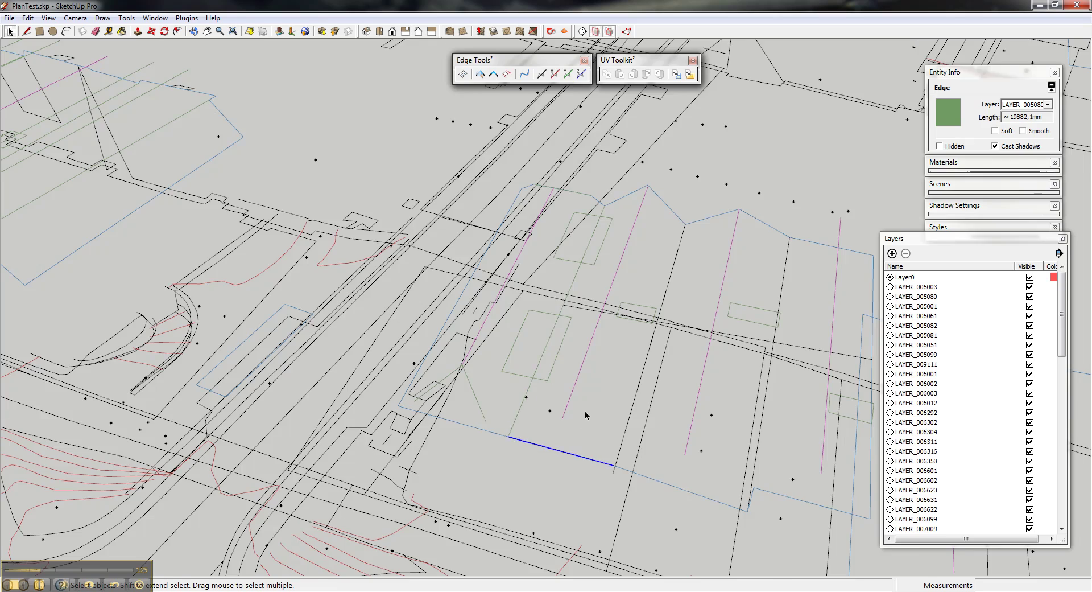
pyautogui.hotkey('shift', 'z')
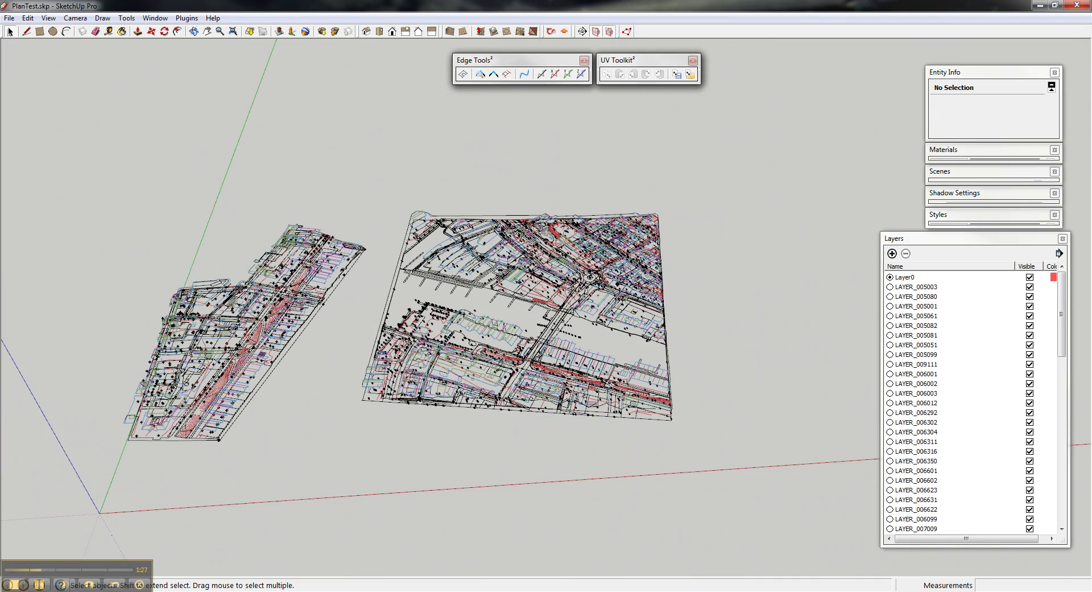
# Select the left site-plan component and launch Plan Tools > Generate Buildings for it.
pyautogui.click(481, 240)
pyautogui.scroll(3, 489, 265)
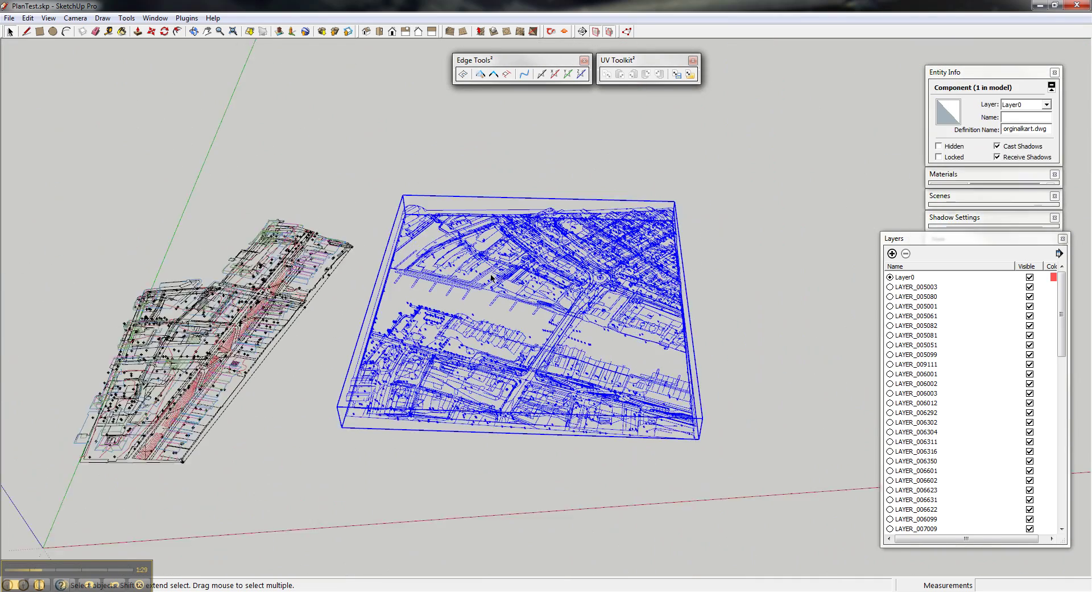
pyautogui.scroll(-3, 566, 287)
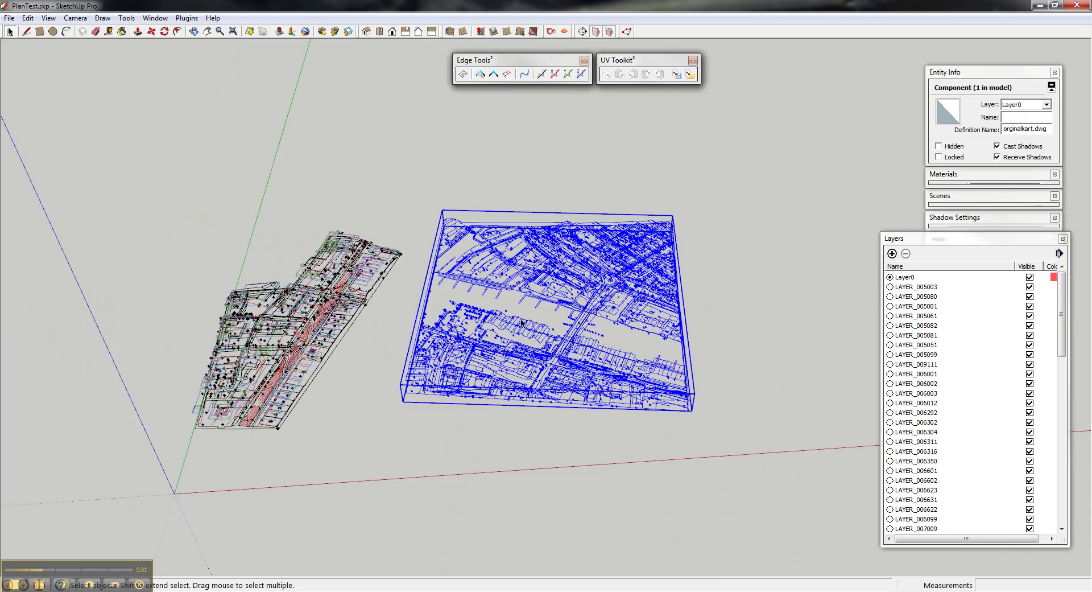
pyautogui.click(271, 342)
pyautogui.scroll(3, 212, 330)
pyautogui.scroll(-1, 212, 329)
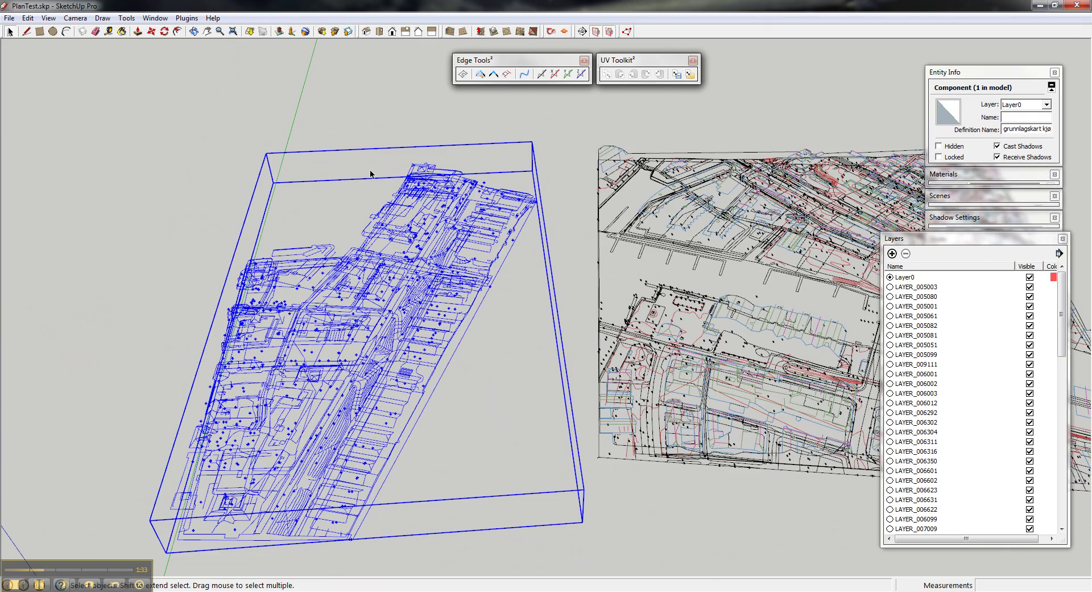
pyautogui.moveTo(391, 230); pyautogui.dragTo(360, 215, button='middle')
pyautogui.click(181, 18)
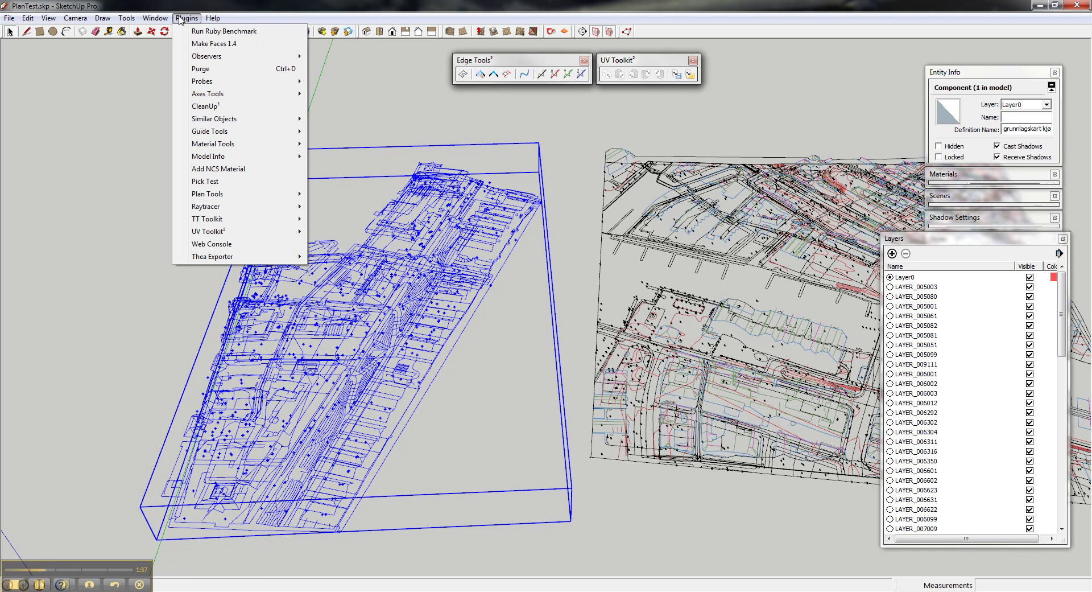
pyautogui.moveTo(281, 194)
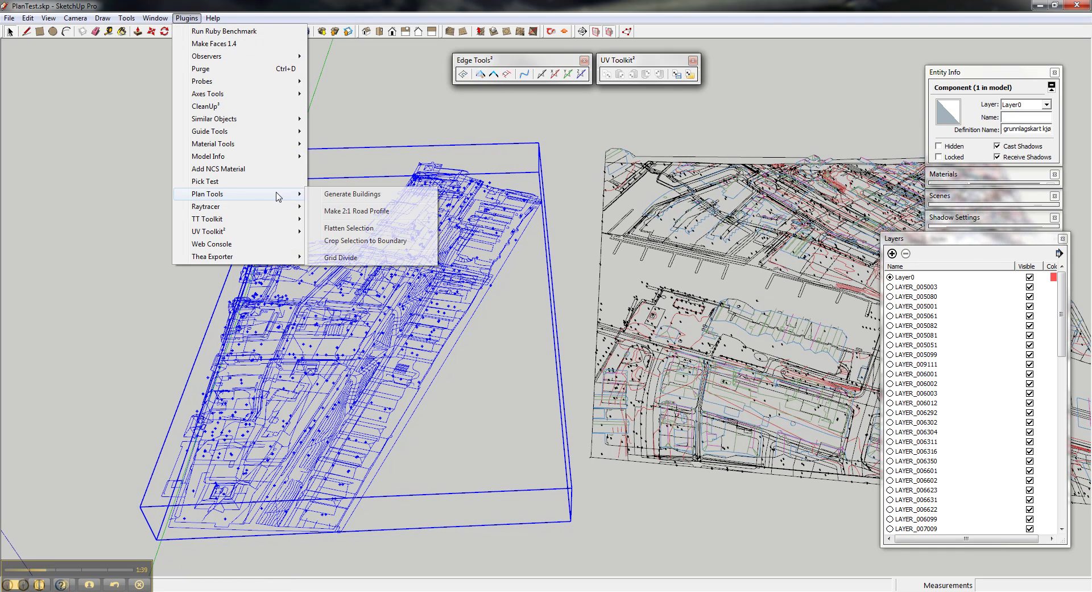
pyautogui.click(334, 194)
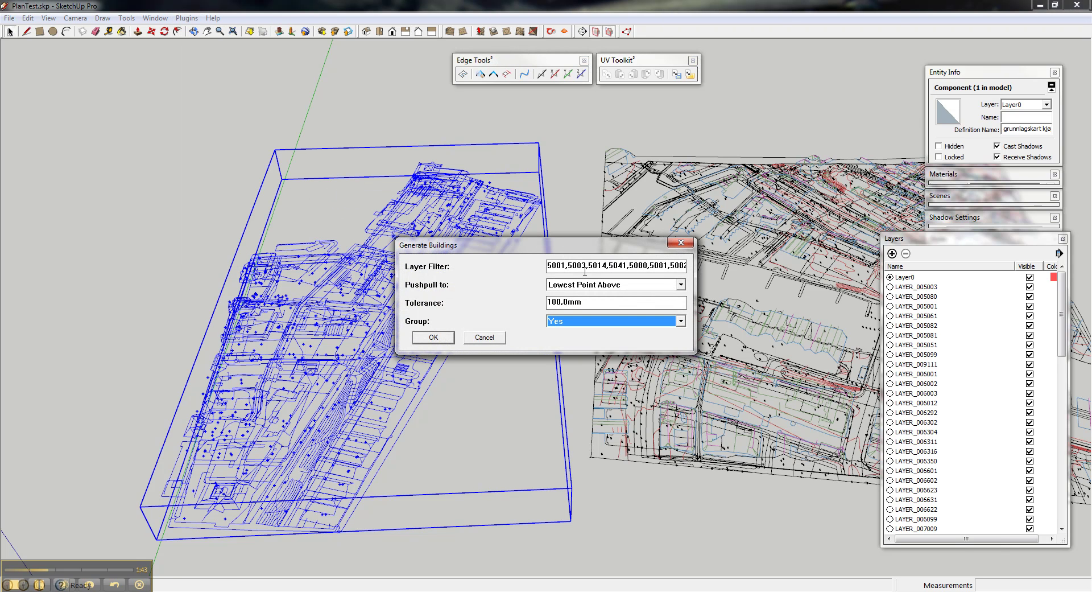
# Trim the layer filter's extra numbers and append 5018, giving 5001,5003,5014,5018.
pyautogui.moveTo(591, 266); pyautogui.dragTo(713, 266)
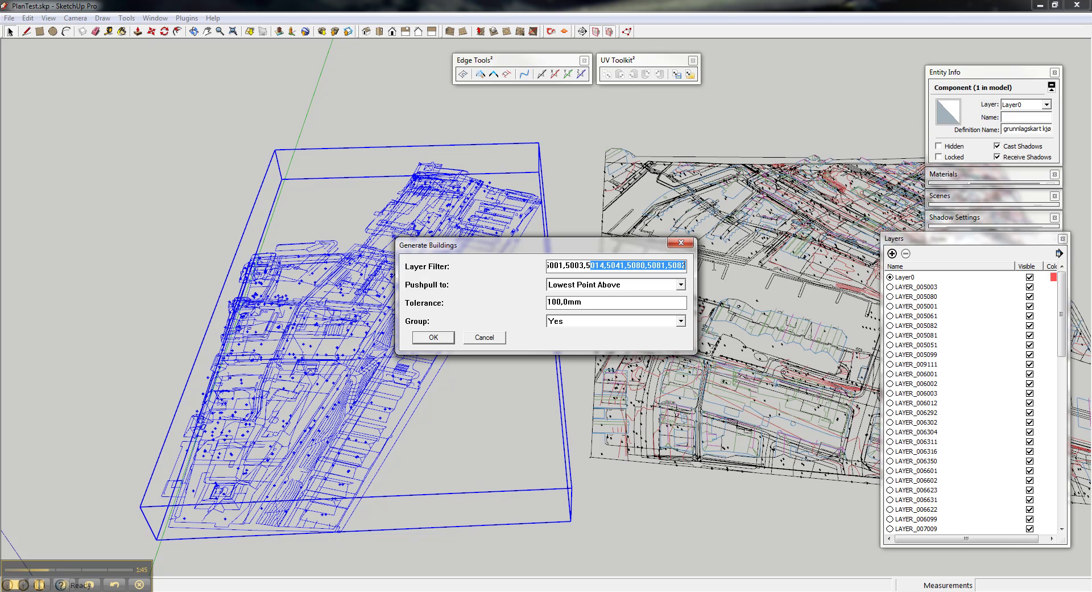
pyautogui.click(608, 266)
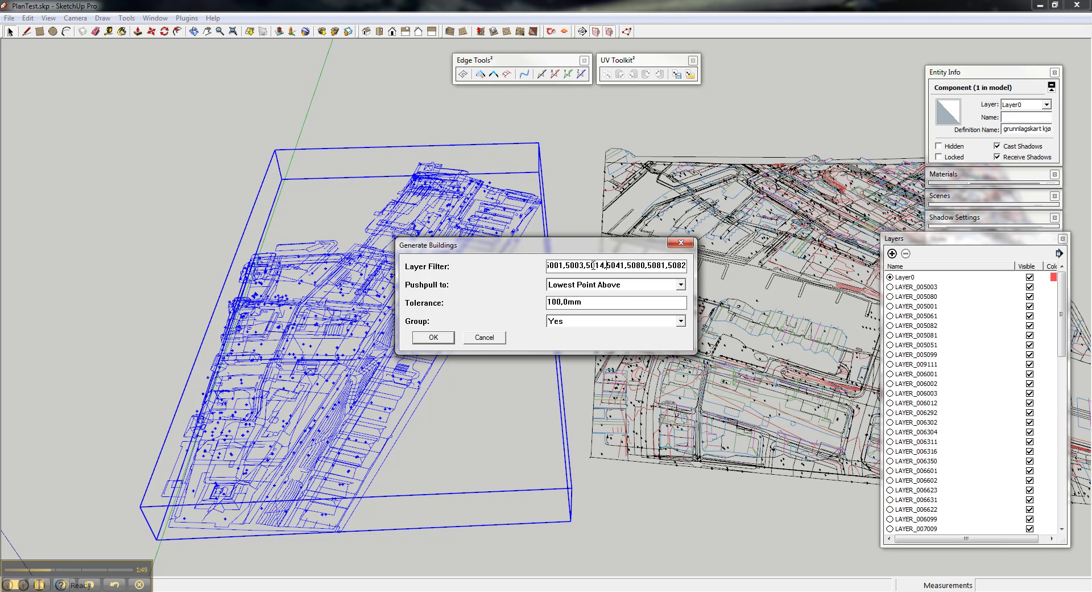
pyautogui.moveTo(605, 265); pyautogui.dragTo(688, 266)
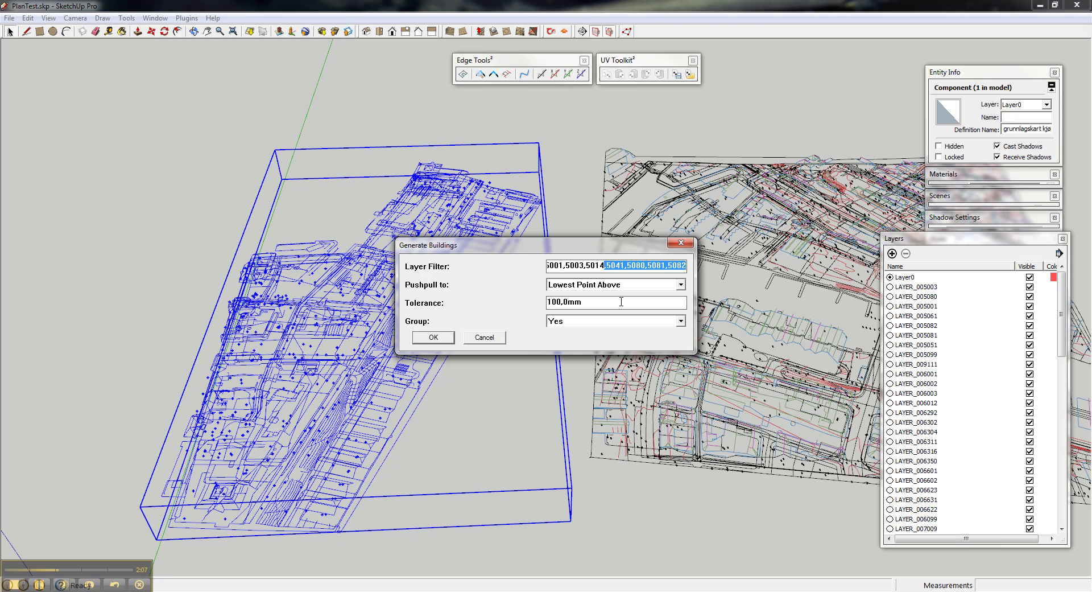
pyautogui.press('BackSpace')
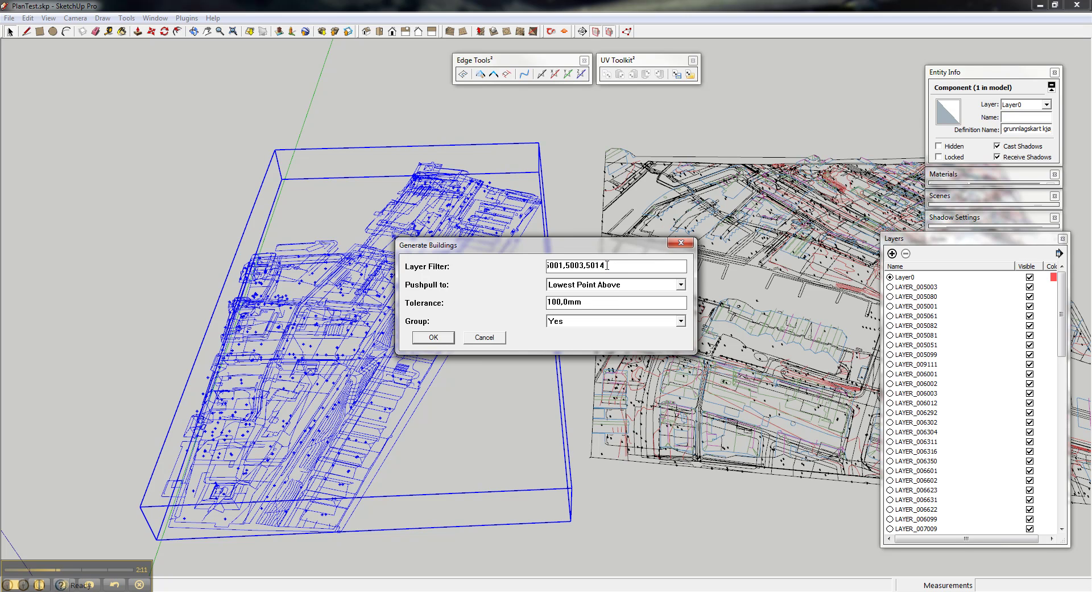
pyautogui.hotkey('ctrl', 'a')
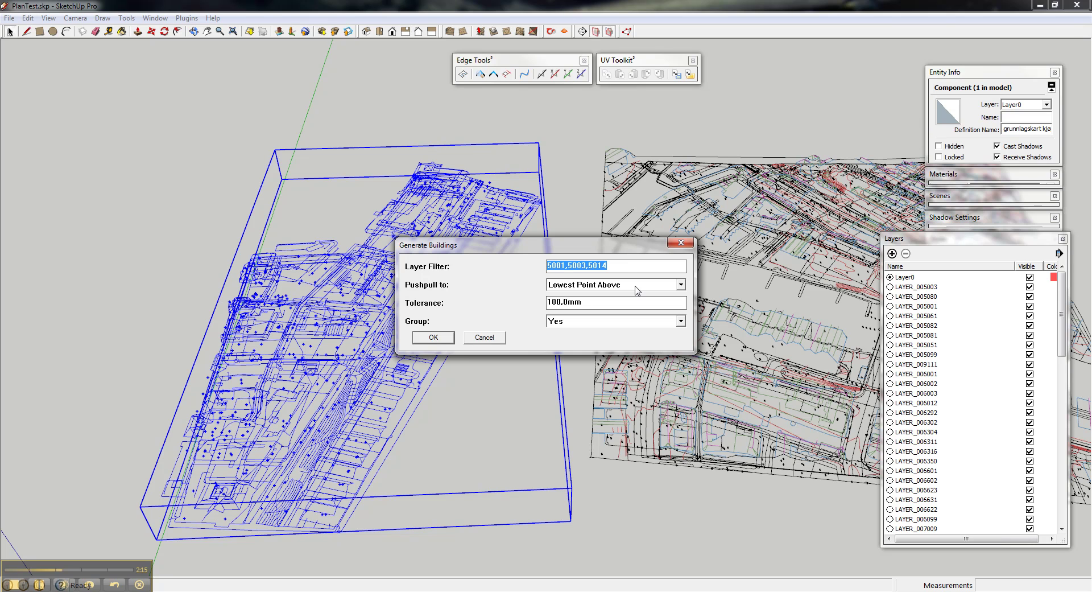
pyautogui.click(626, 267)
pyautogui.write(',5018')
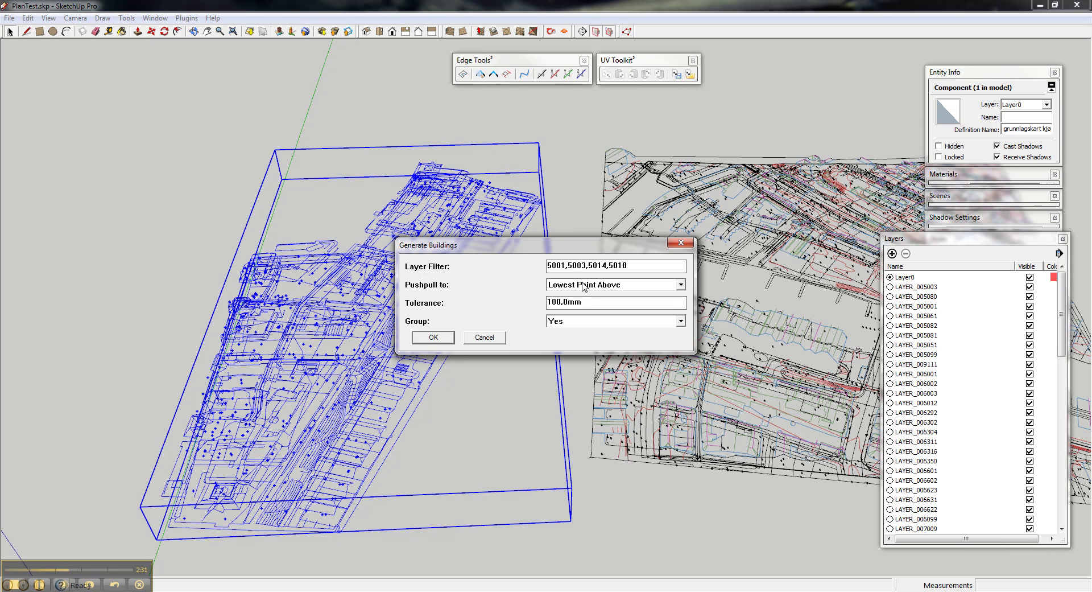
# Keep Pushpull to Lowest Point Above, tolerance 100,0mm and Group set to Yes.
pyautogui.click(583, 286)
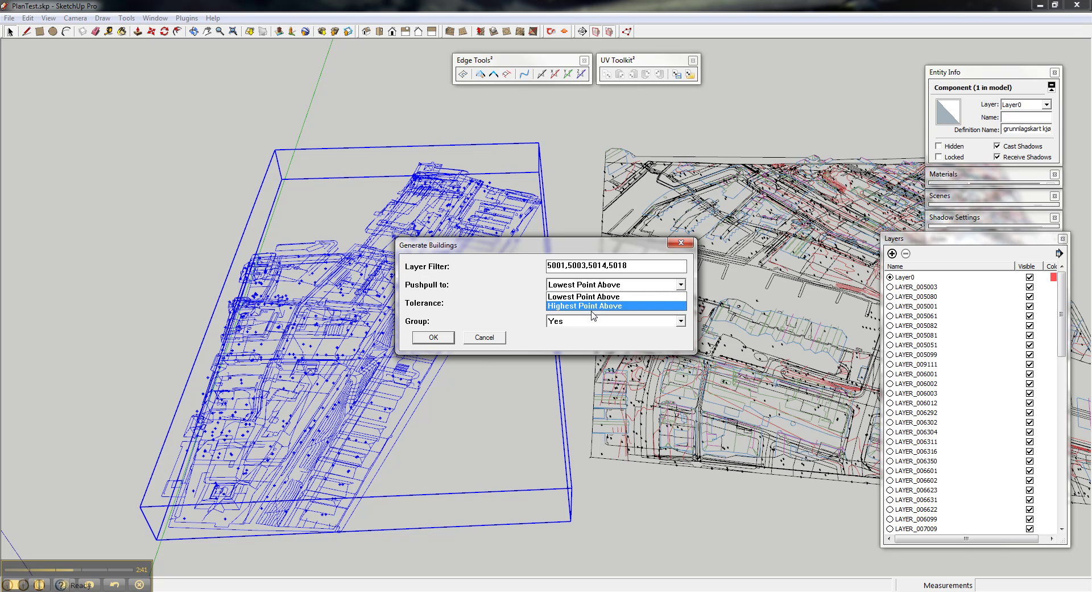
pyautogui.click(595, 296)
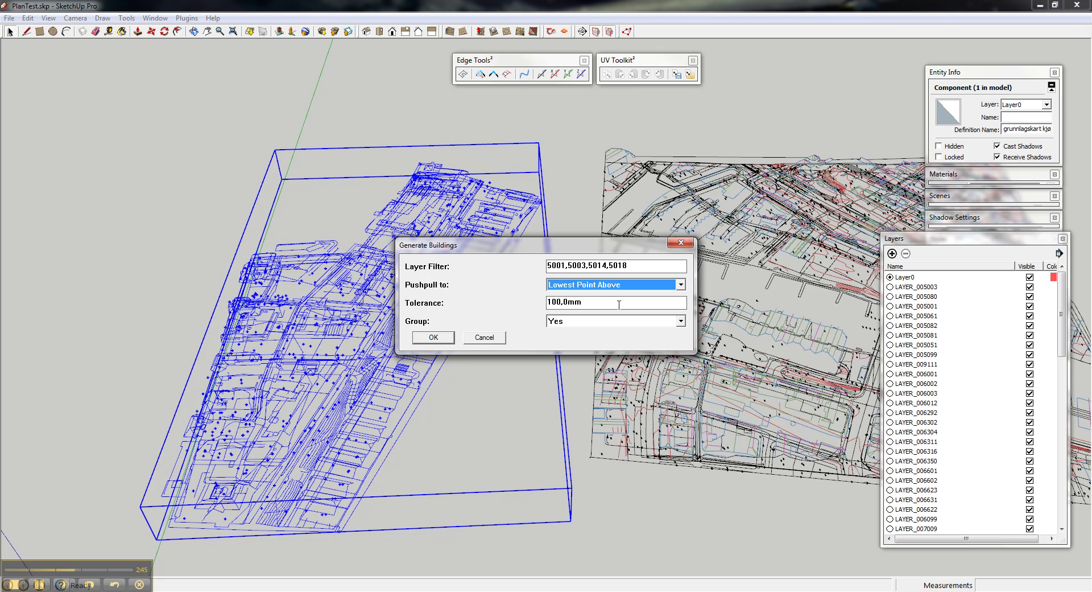
pyautogui.press('Tab')
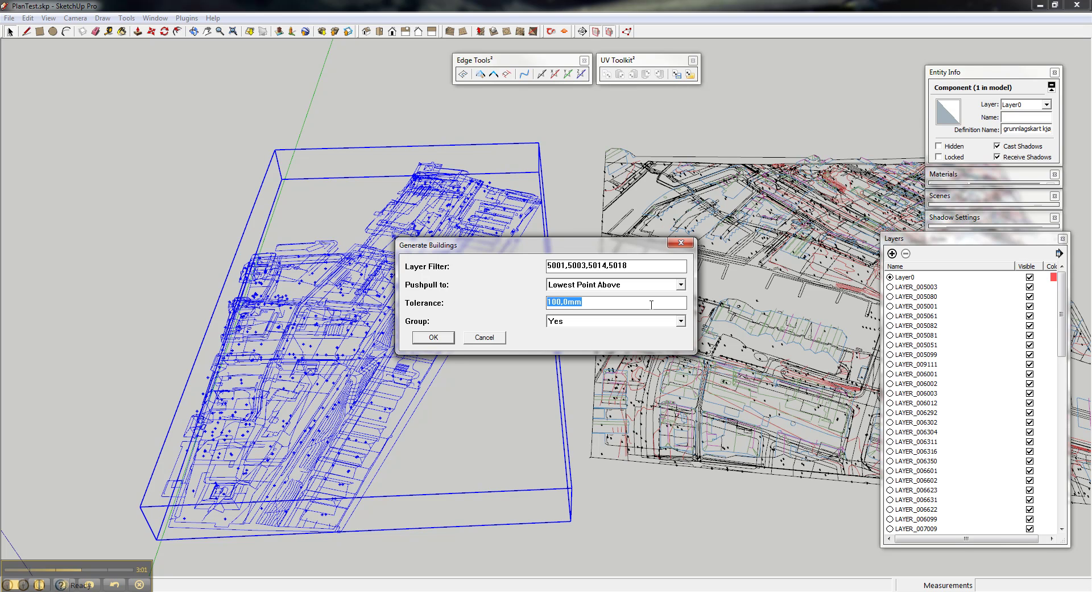
pyautogui.click(632, 321)
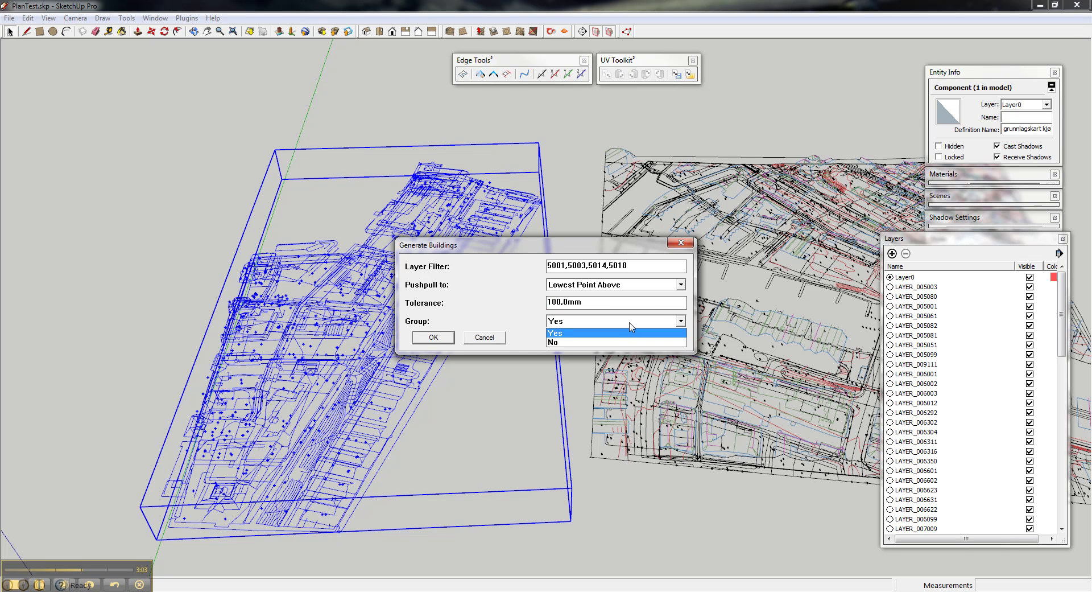
pyautogui.click(631, 327)
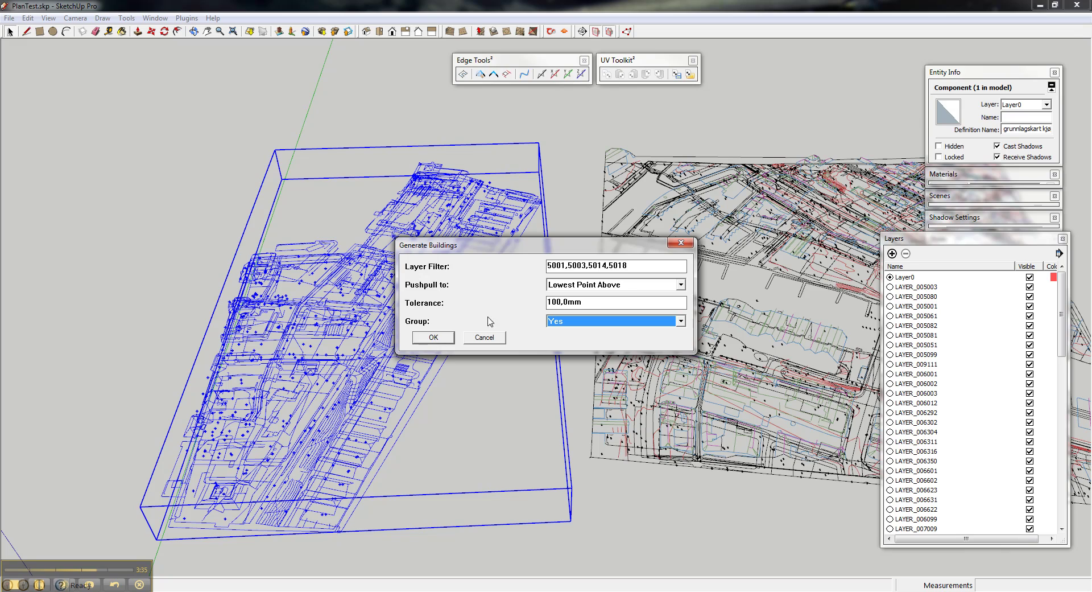
# Confirm the dialog to extrude the left plan's buildings, then orbit and zoom to inspect them.
pyautogui.moveTo(644, 260); pyautogui.dragTo(487, 261)
pyautogui.click(433, 337)
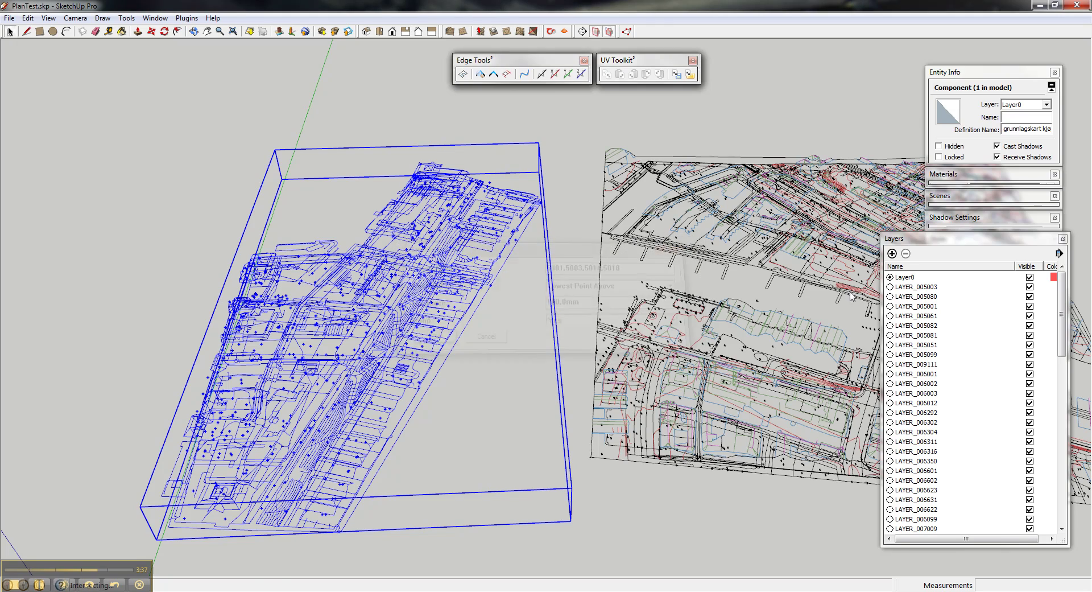
pyautogui.scroll(1, 568, 310)
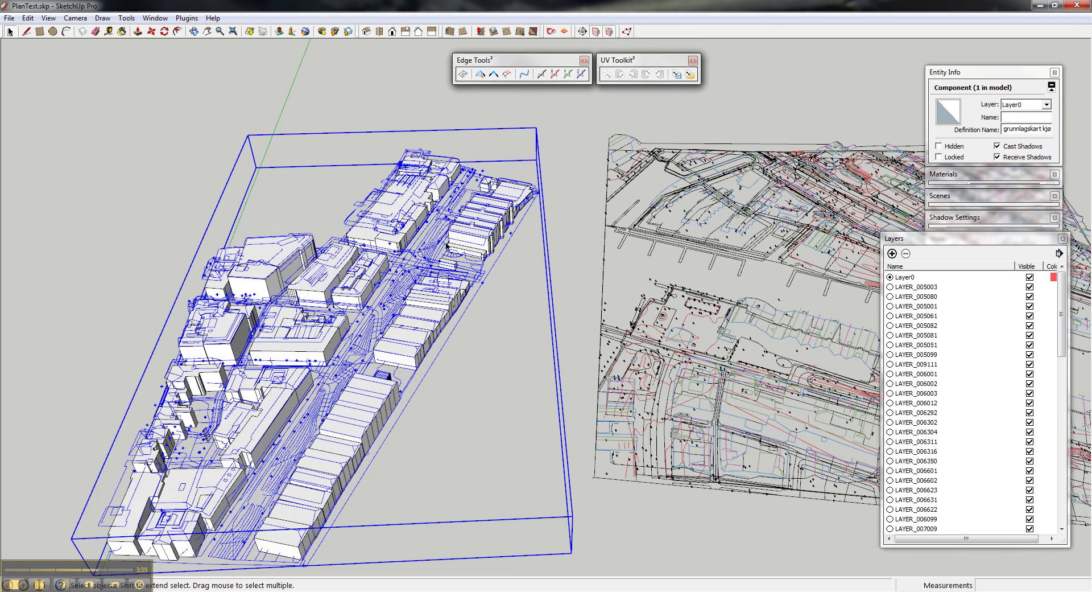
pyautogui.moveTo(447, 246); pyautogui.dragTo(428, 205, button='middle')
pyautogui.scroll(6, 320, 435)
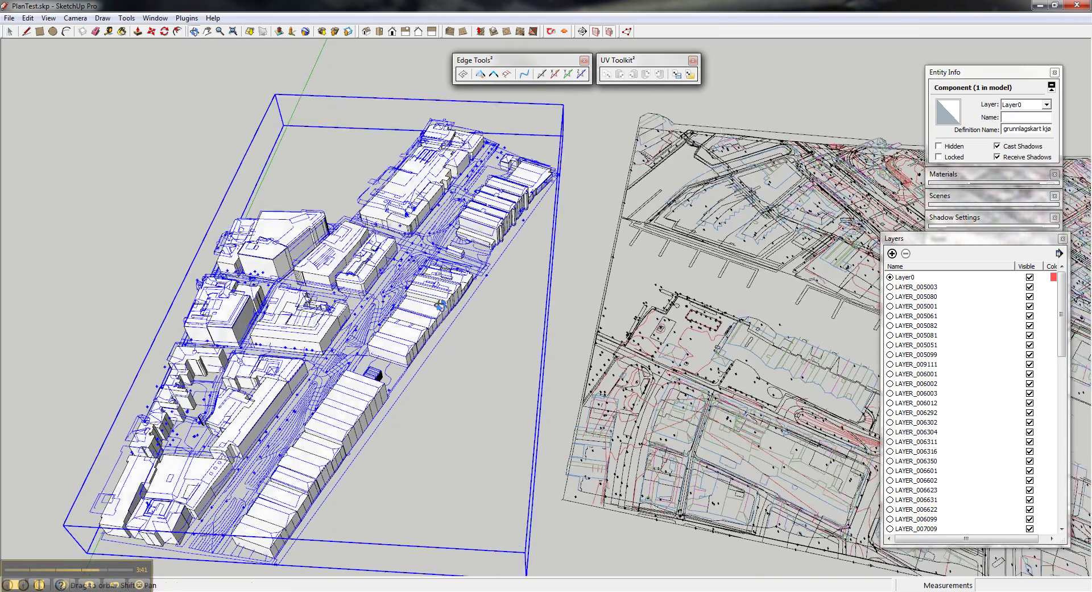
pyautogui.scroll(-5, 320, 435)
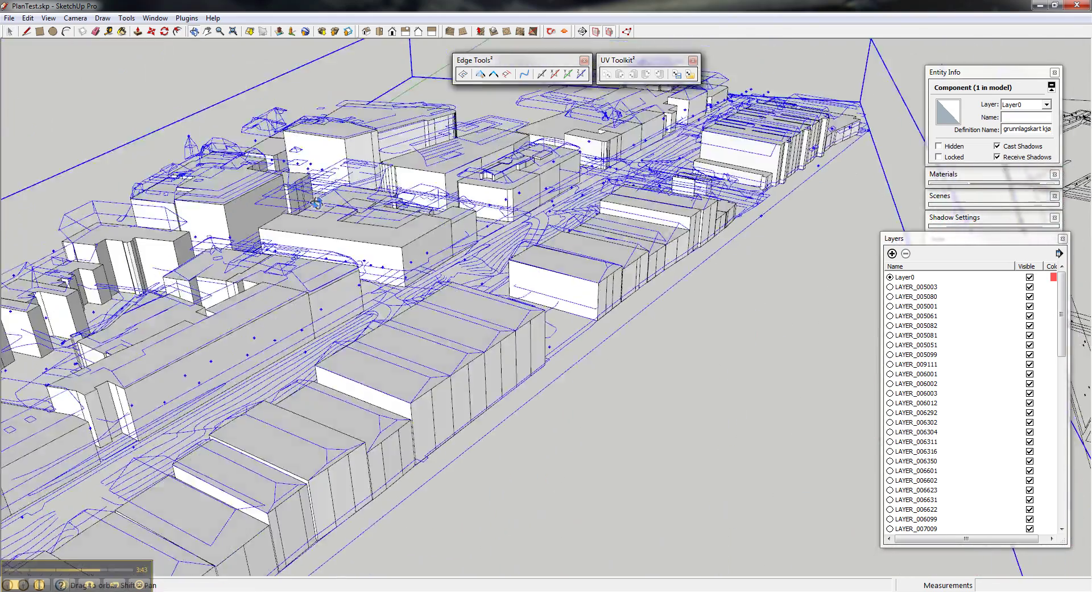
pyautogui.scroll(3, 358, 411)
pyautogui.hotkey('ctrl', 't')
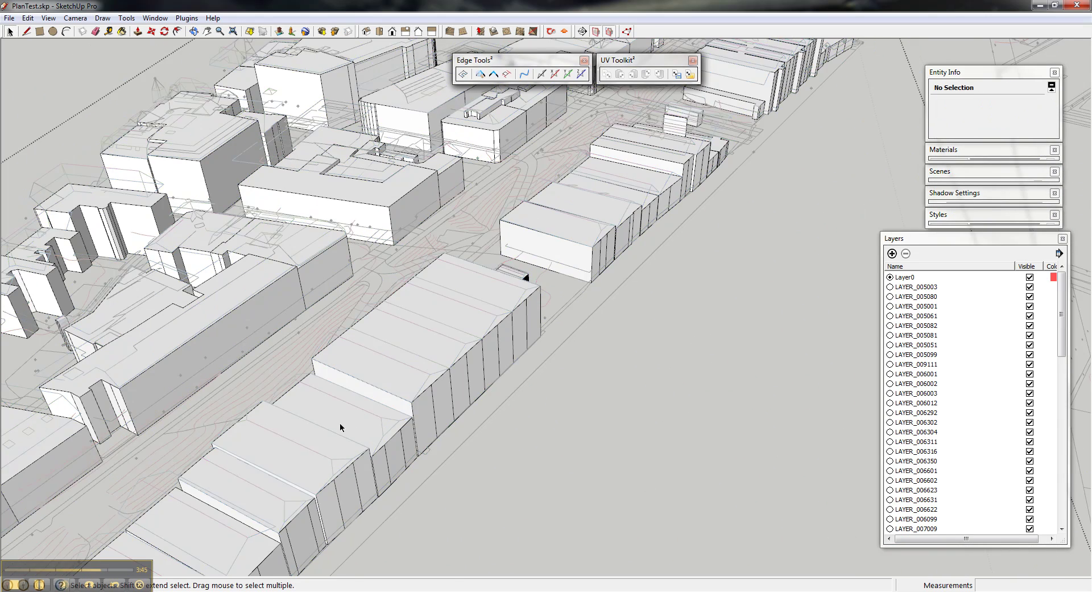
pyautogui.scroll(4, 353, 432)
pyautogui.scroll(1, 398, 450)
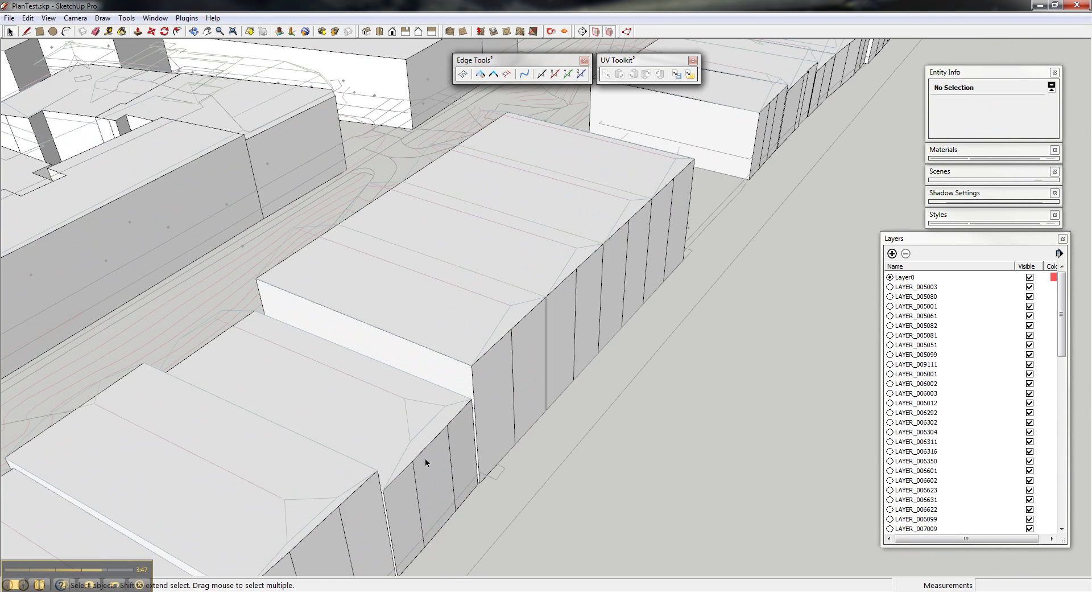
# Open the narrow building group for editing and select its faces.
pyautogui.press('m')
pyautogui.press('space')
pyautogui.doubleClick(420, 453)
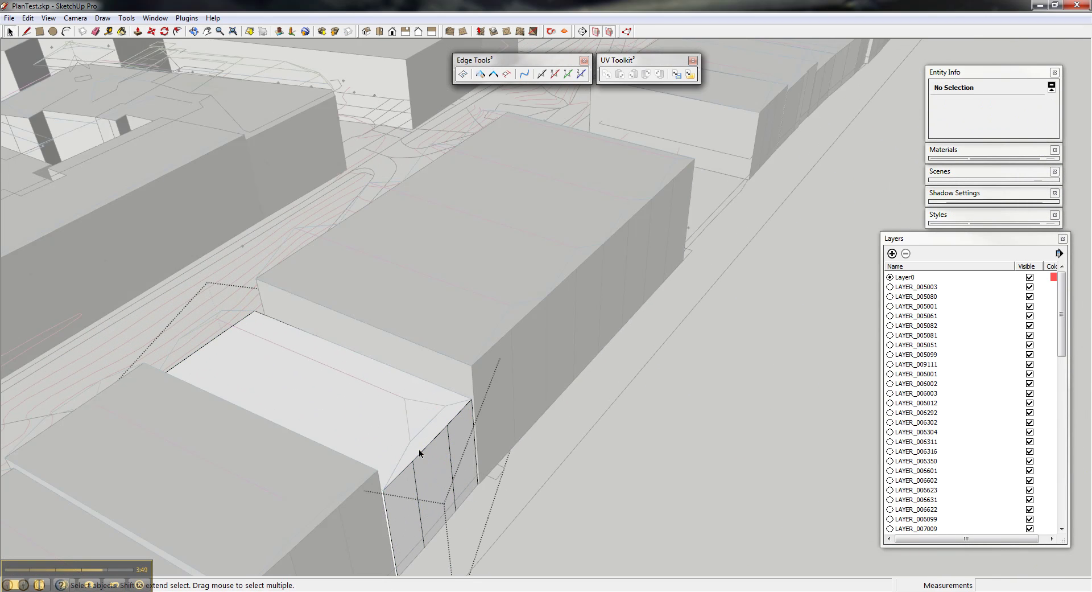
pyautogui.click(421, 455)
pyautogui.click(416, 454)
pyautogui.press('m')
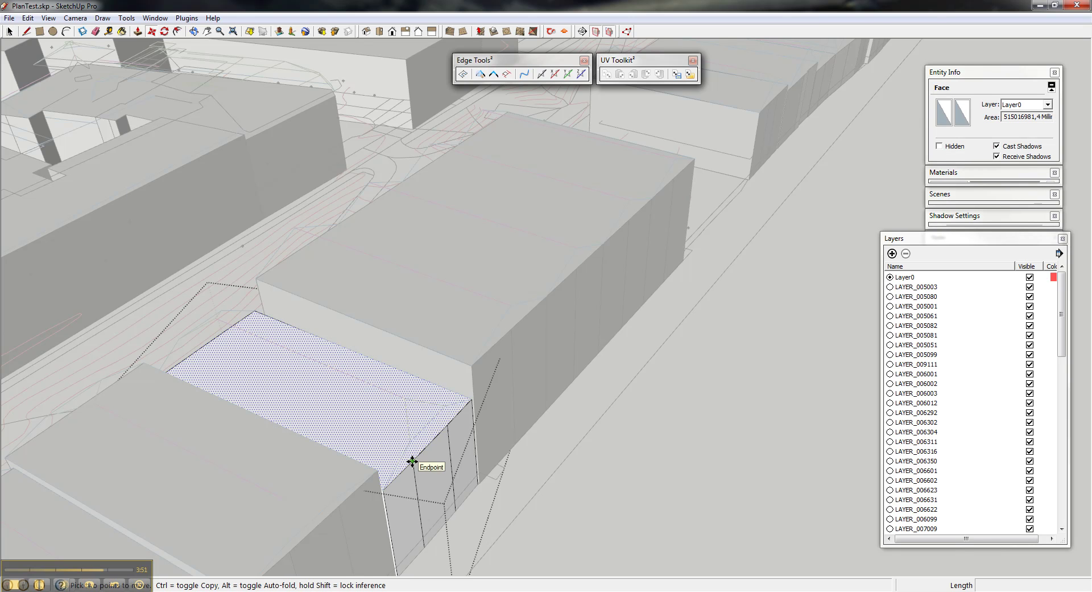
pyautogui.press('space')
# Move the front and back roof edges upward to slope the roof into a gable end.
pyautogui.click(417, 457)
pyautogui.press('m')
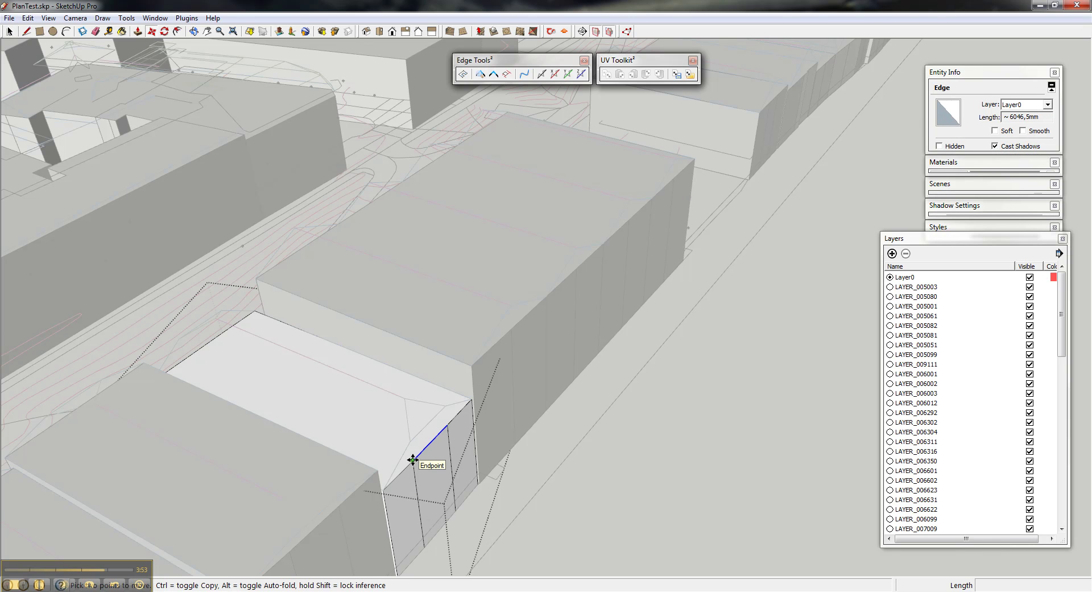
pyautogui.click(413, 460)
pyautogui.click(410, 440)
pyautogui.press('space')
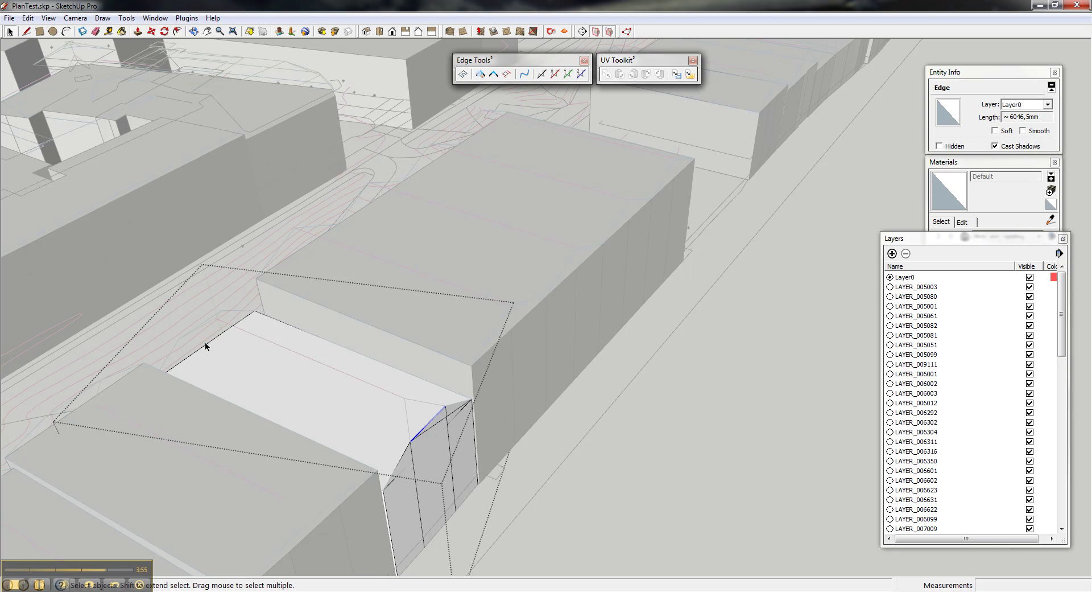
pyautogui.press('m')
pyautogui.click(189, 356)
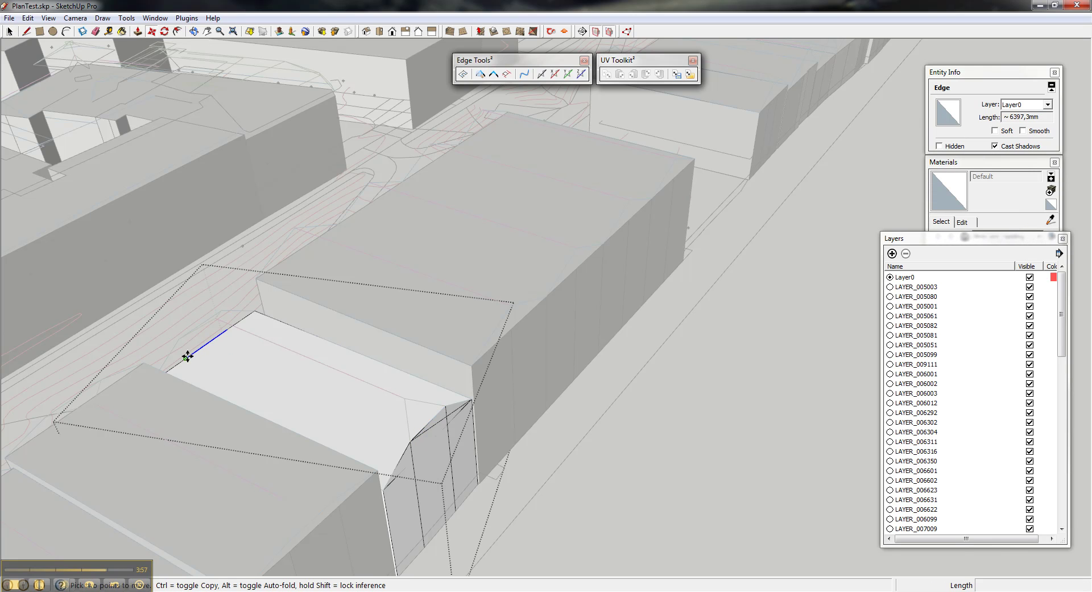
pyautogui.click(179, 339)
pyautogui.press('space')
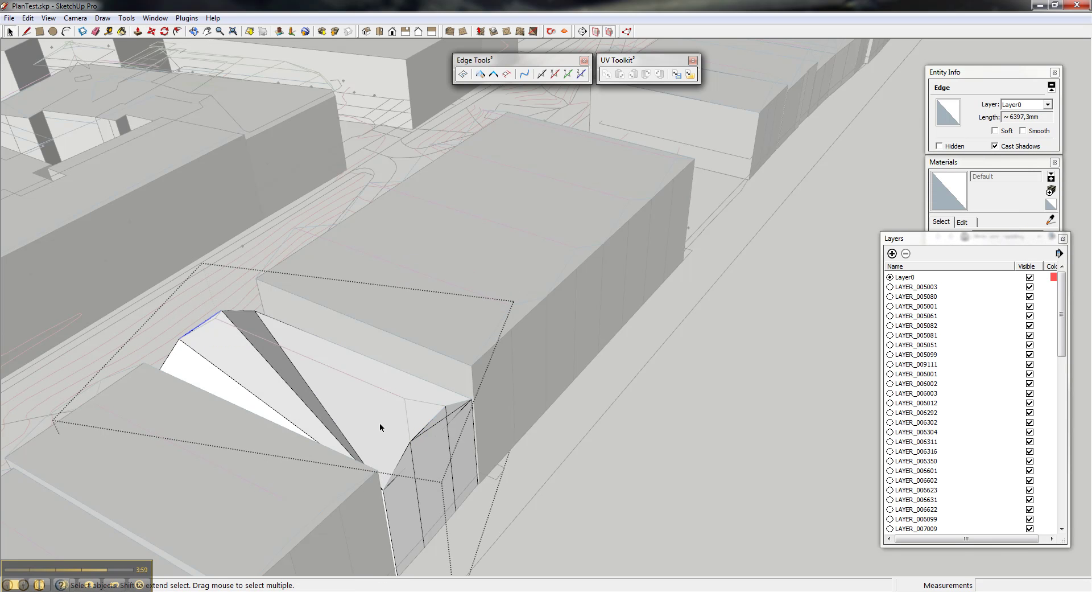
pyautogui.moveTo(379, 429); pyautogui.dragTo(319, 365, button='middle')
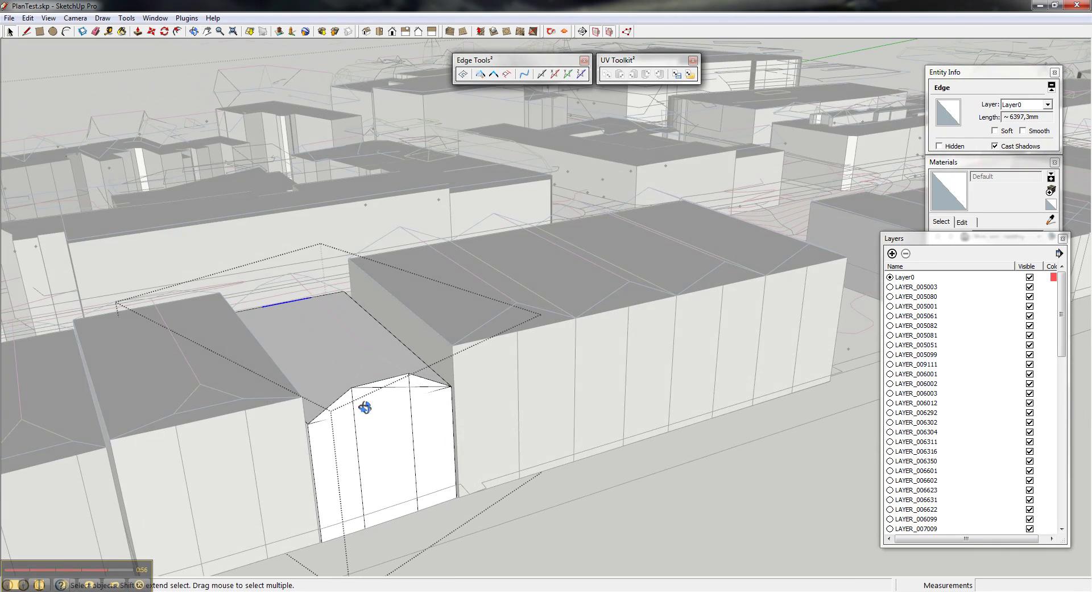
pyautogui.moveTo(364, 410); pyautogui.dragTo(345, 396, button='middle')
# With the rest of the model hidden, draw two lines across the narrow building's roof.
pyautogui.hotkey('ctrl', 'h')
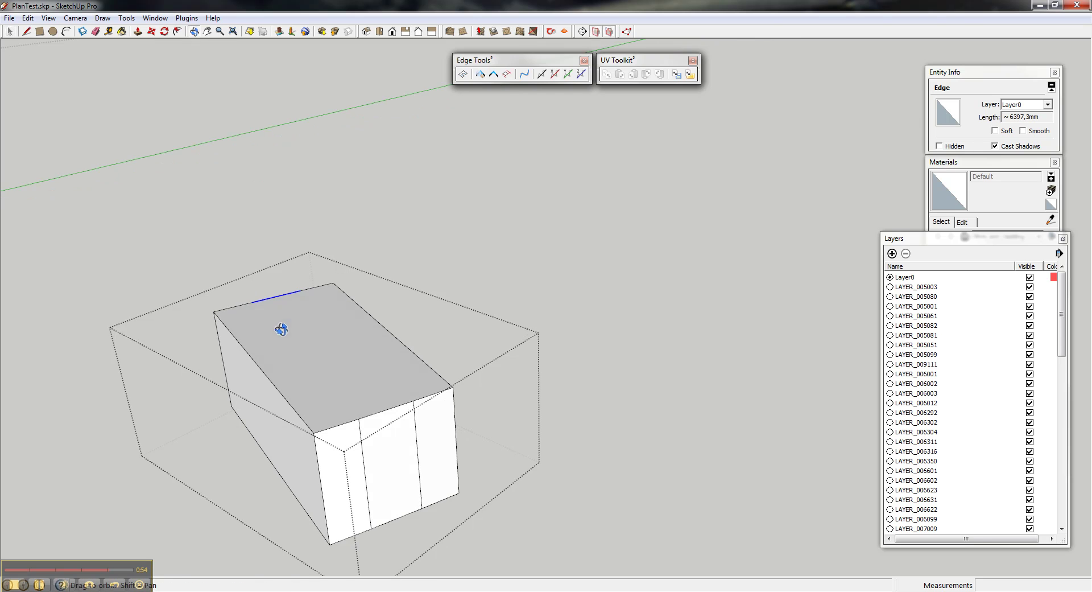
pyautogui.press('l')
pyautogui.click(253, 301)
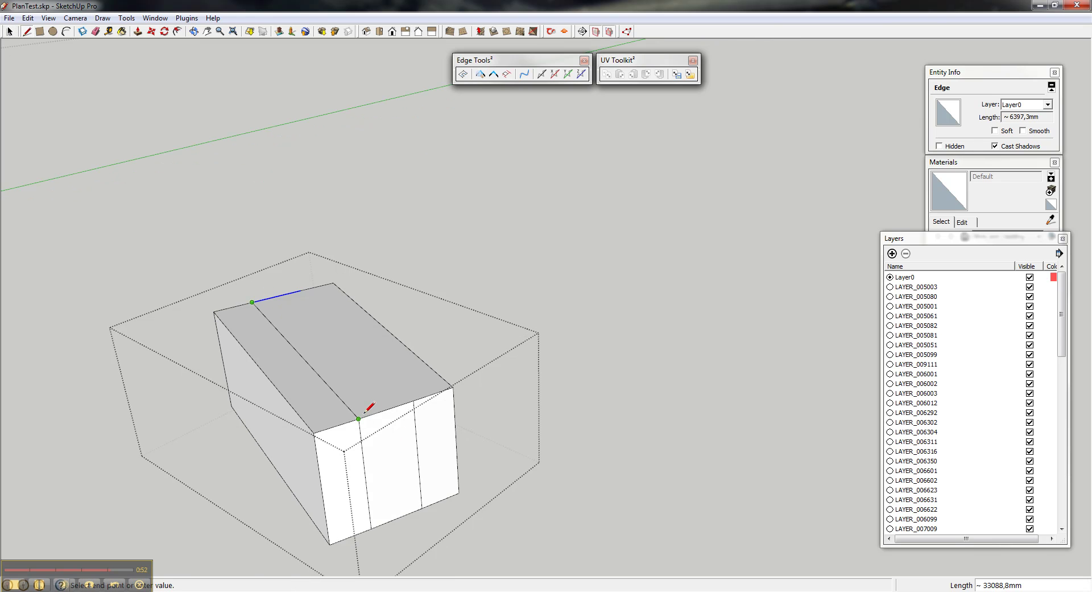
pyautogui.click(359, 420)
pyautogui.click(301, 290)
pyautogui.click(414, 400)
pyautogui.hotkey('ctrl', 'h')
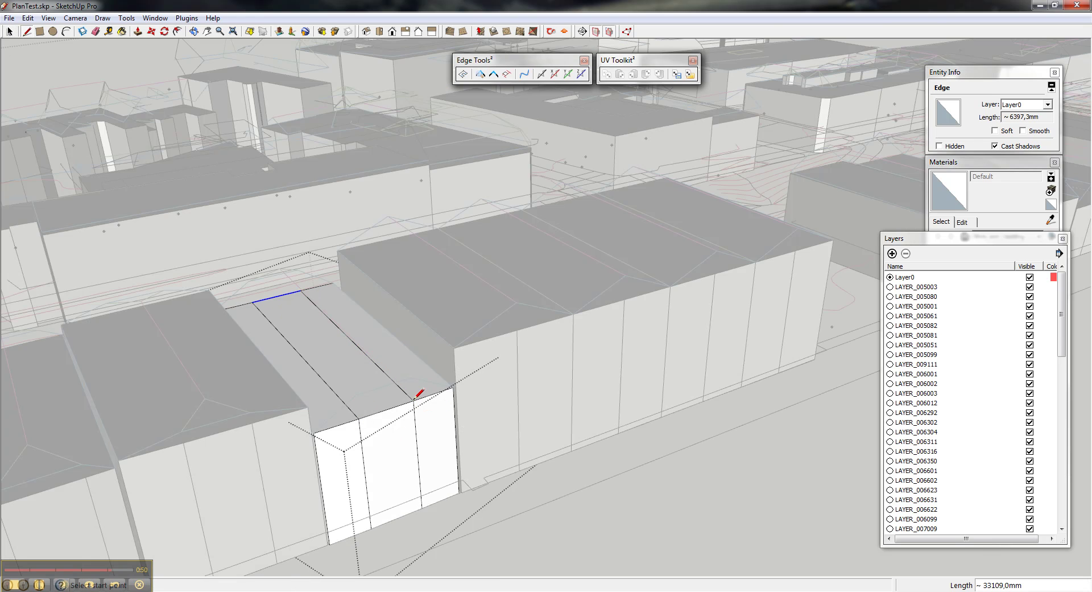
pyautogui.press('space')
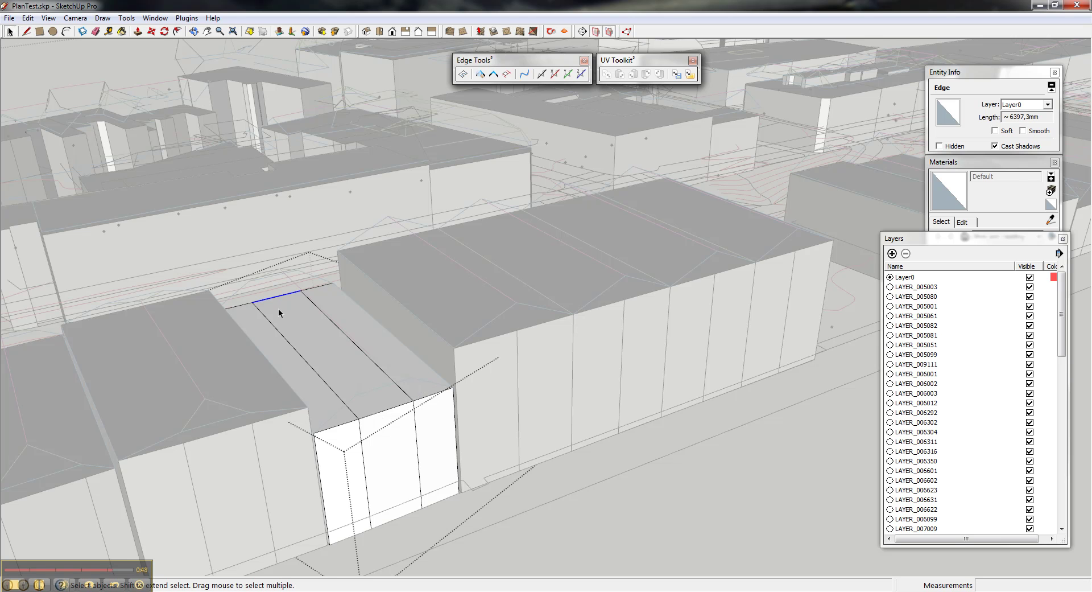
pyautogui.moveTo(279, 312); pyautogui.dragTo(312, 364, button='middle')
# Lift the roof's ridge edge upward to form the pitched roof.
pyautogui.press('m')
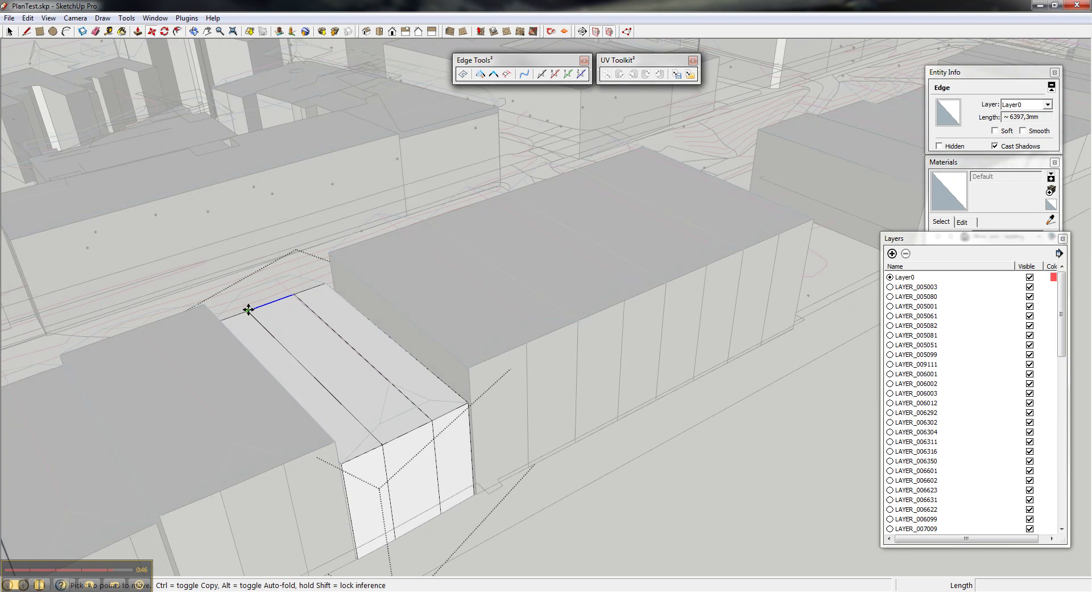
pyautogui.click(248, 309)
pyautogui.click(245, 291)
pyautogui.press('space')
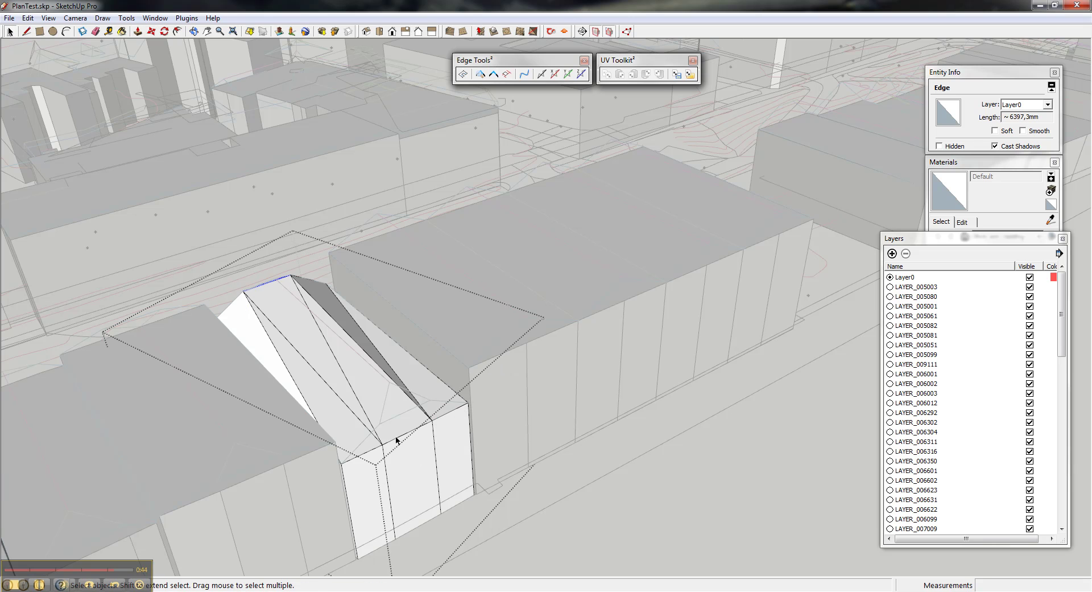
pyautogui.press('m')
pyautogui.click(382, 443)
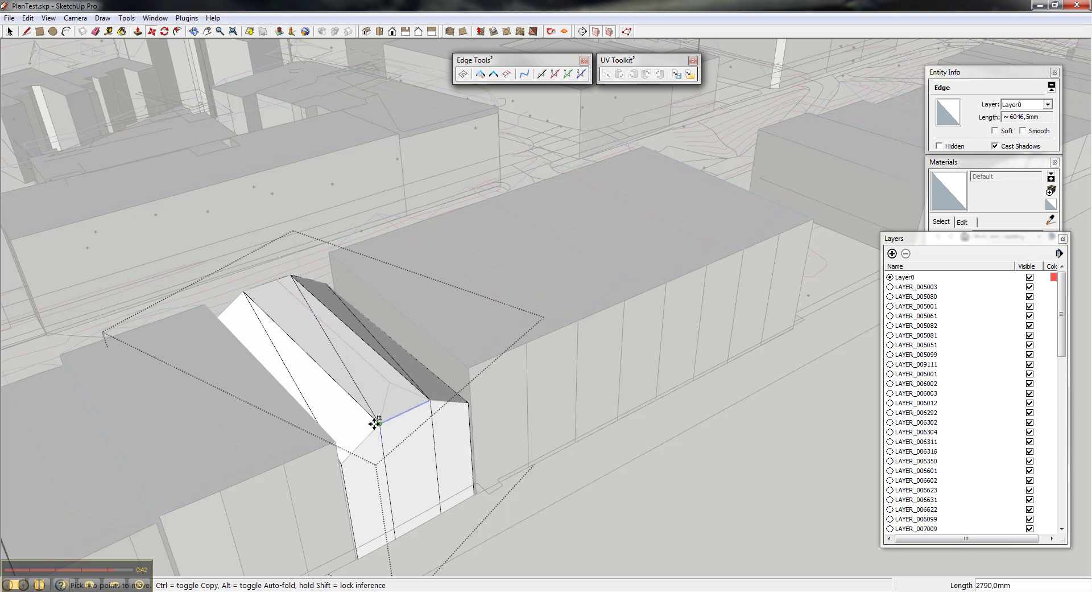
pyautogui.press('space')
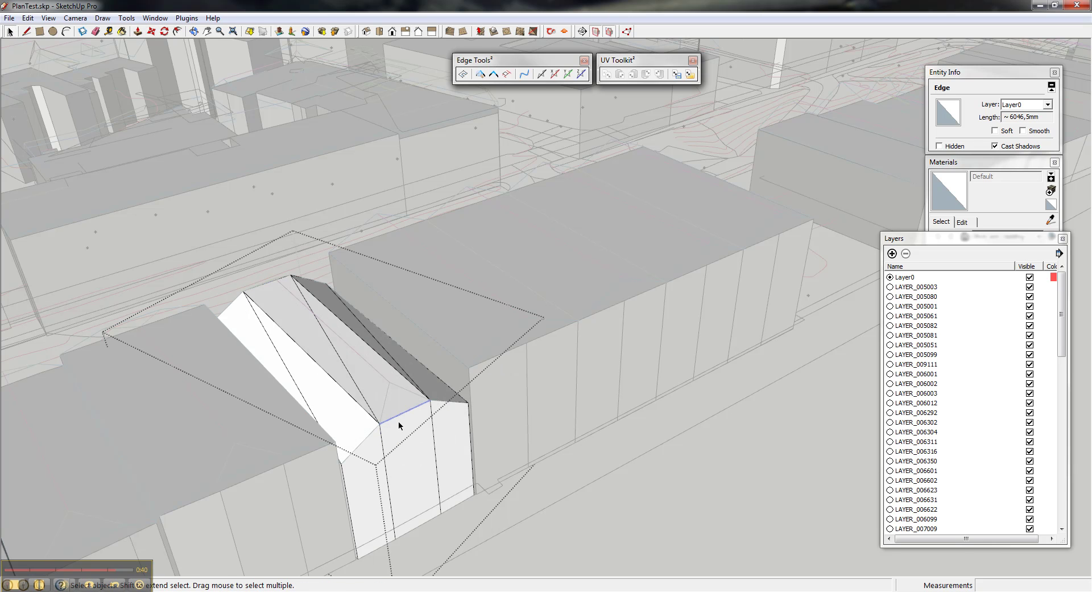
pyautogui.moveTo(398, 426); pyautogui.dragTo(434, 330, button='middle')
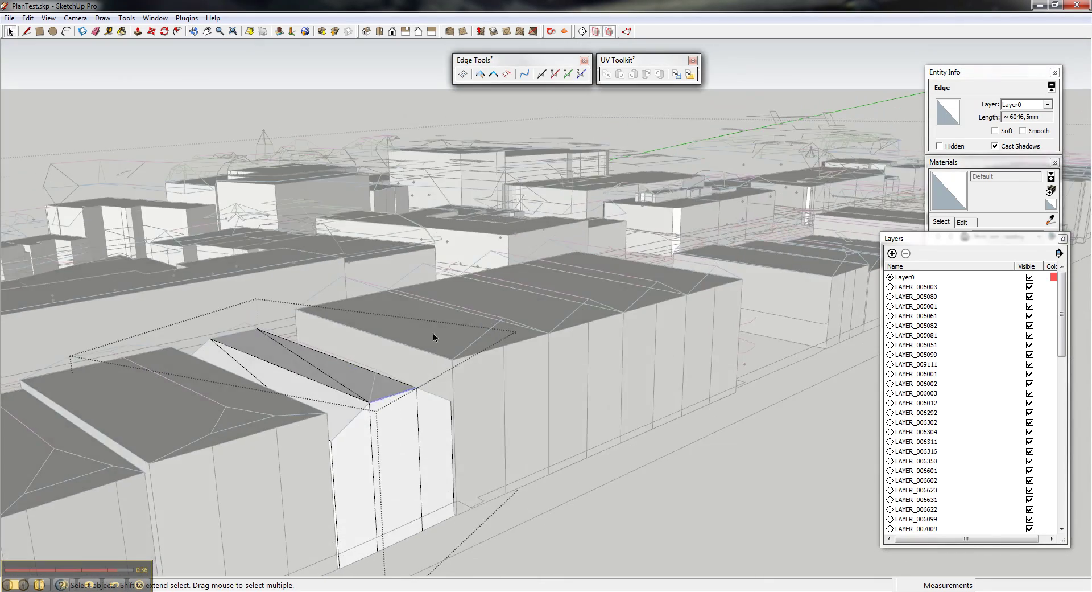
# Select the right site-plan component and run Generate Buildings with the same settings.
pyautogui.scroll(-6, 436, 391)
pyautogui.click(441, 451)
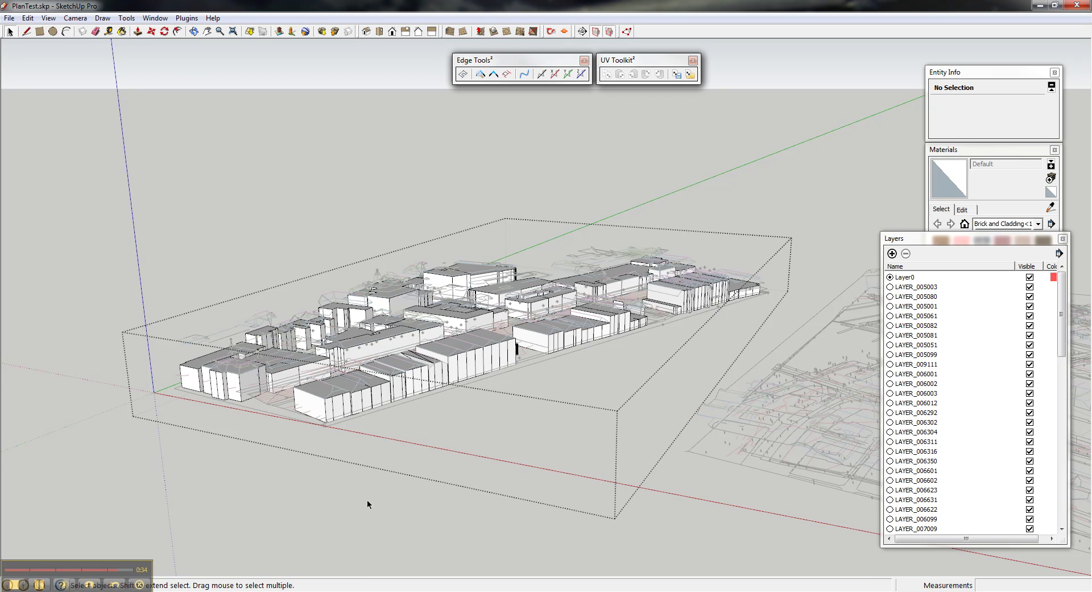
pyautogui.scroll(-5, 368, 504)
pyautogui.click(654, 390)
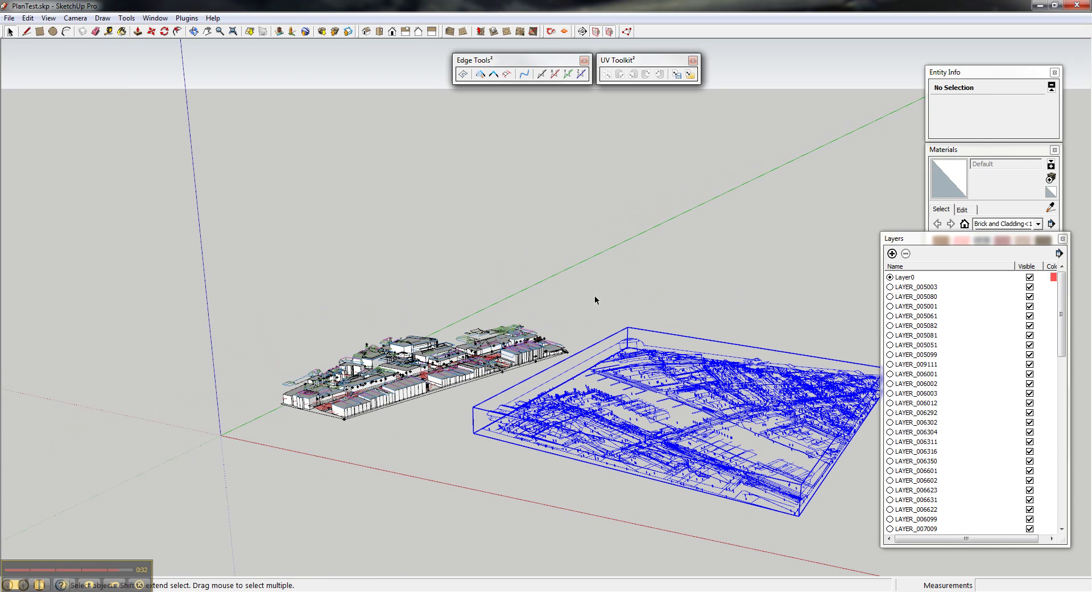
pyautogui.click(186, 17)
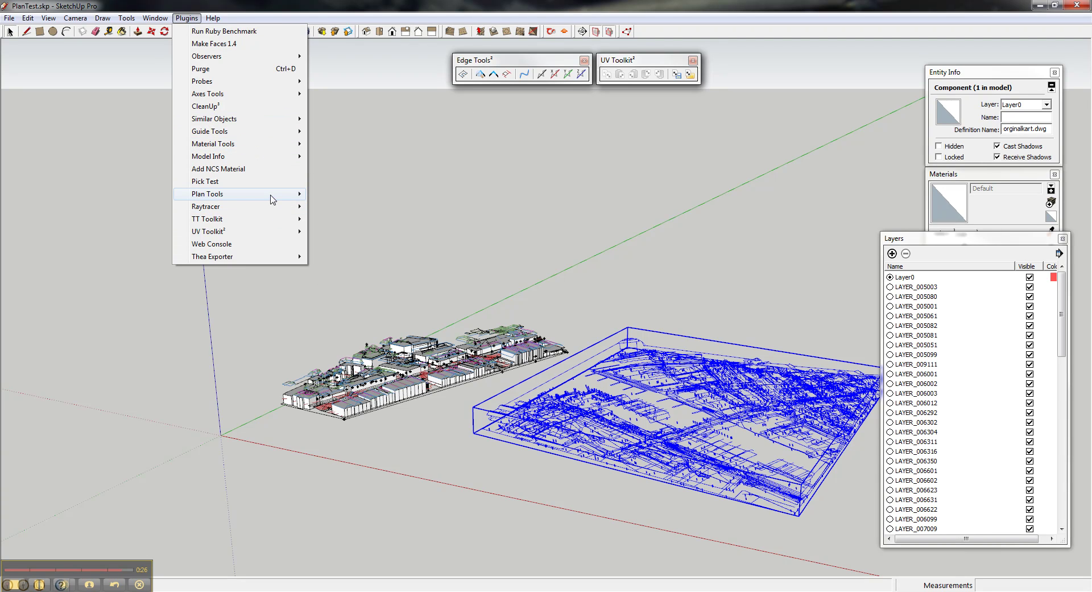
pyautogui.moveTo(268, 193)
pyautogui.click(335, 198)
pyautogui.click(494, 337)
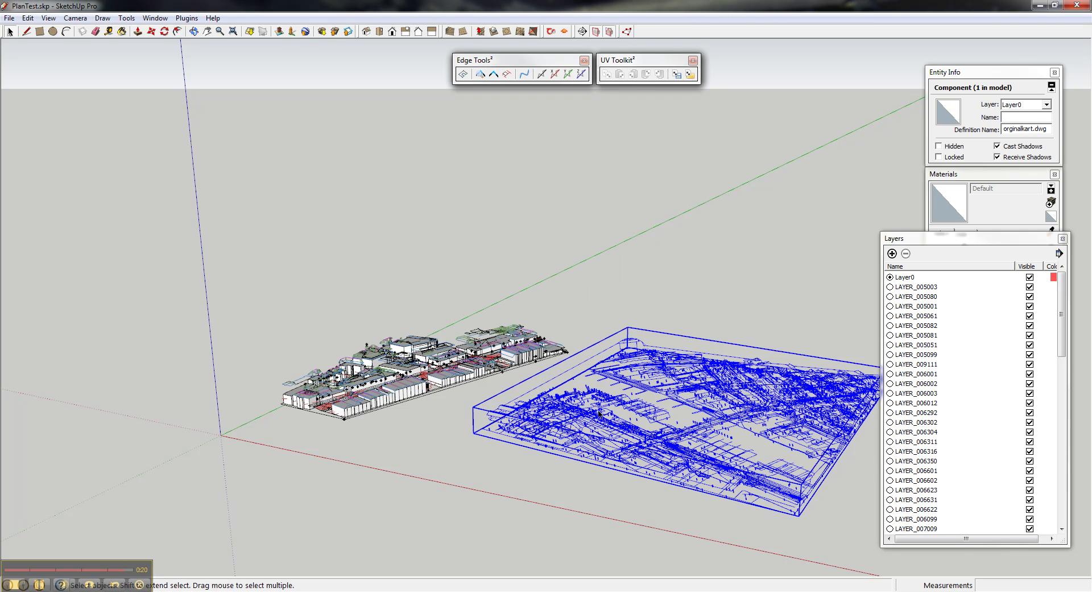
pyautogui.scroll(5, 807, 405)
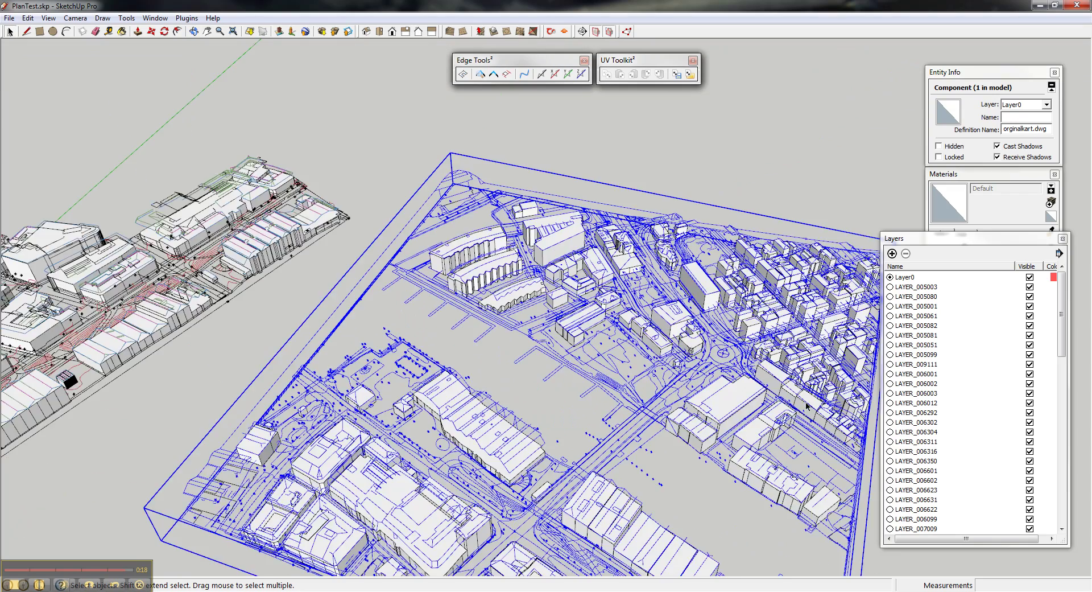
pyautogui.scroll(-2, 429, 209)
pyautogui.scroll(4, 575, 457)
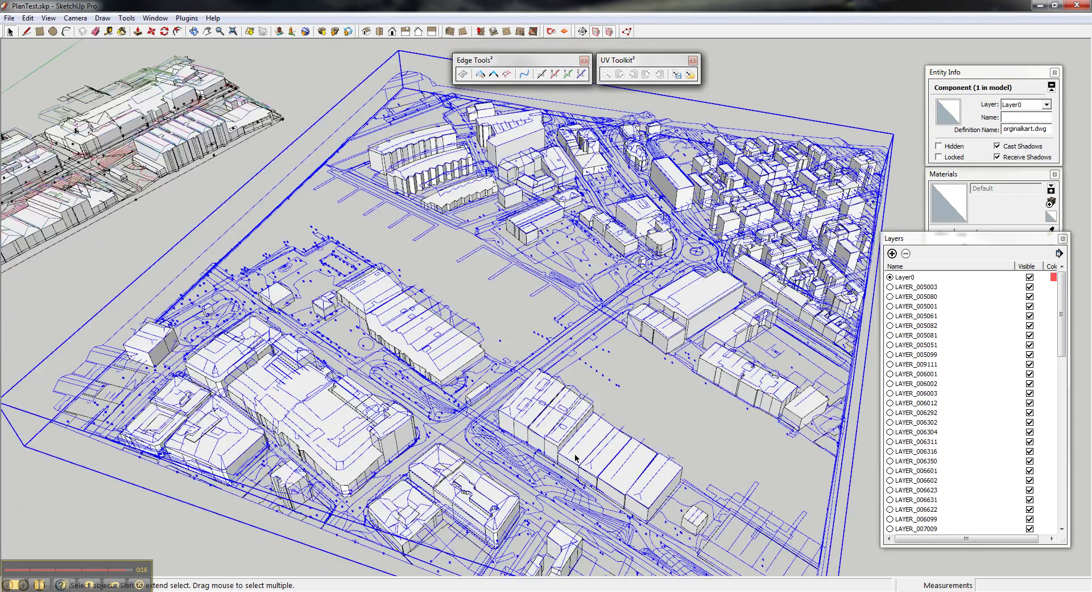